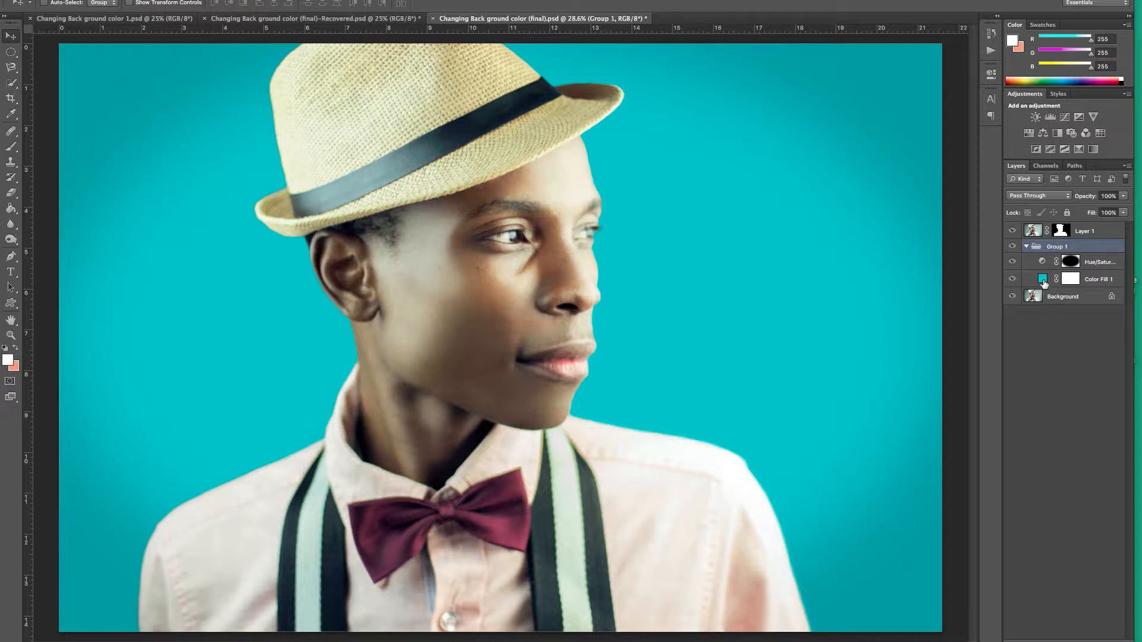
- Try purple, blue and lime green as the colour of the Color Fill 1 layer behind the man
left_click(170, 170)
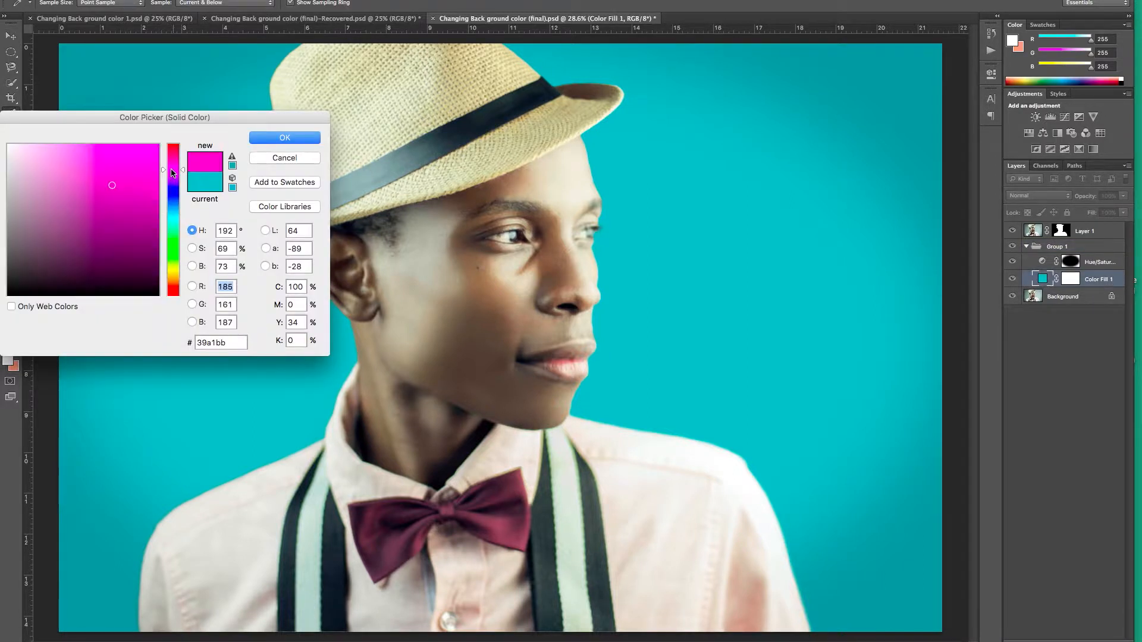
left_click_drag(126, 198, 82, 227)
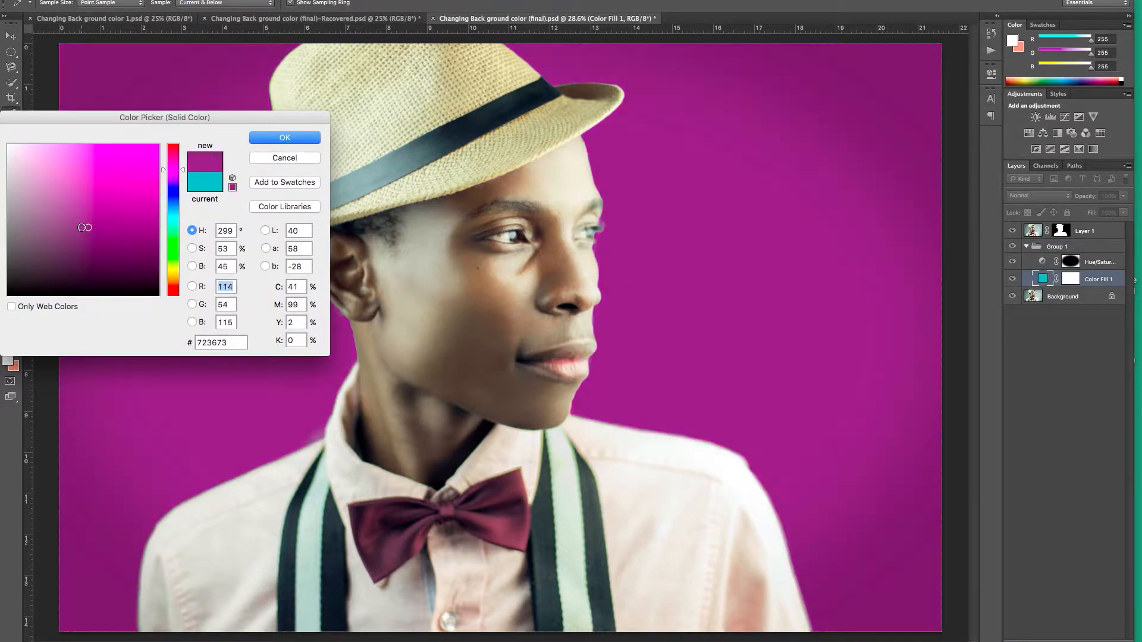
left_click(115, 185)
left_click(173, 202)
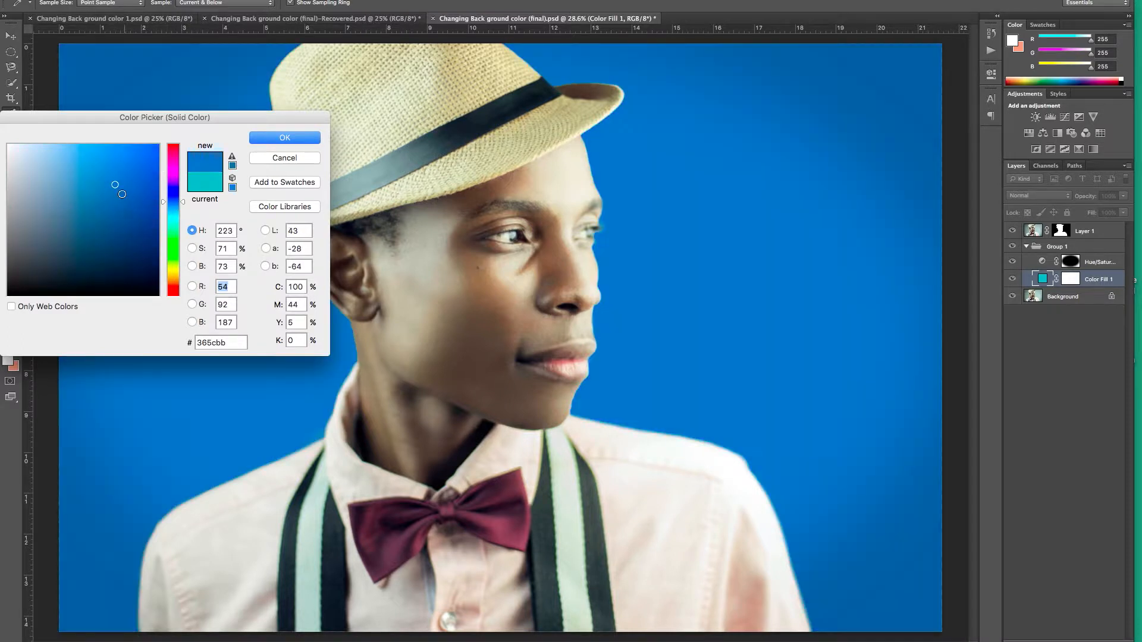
left_click(104, 203)
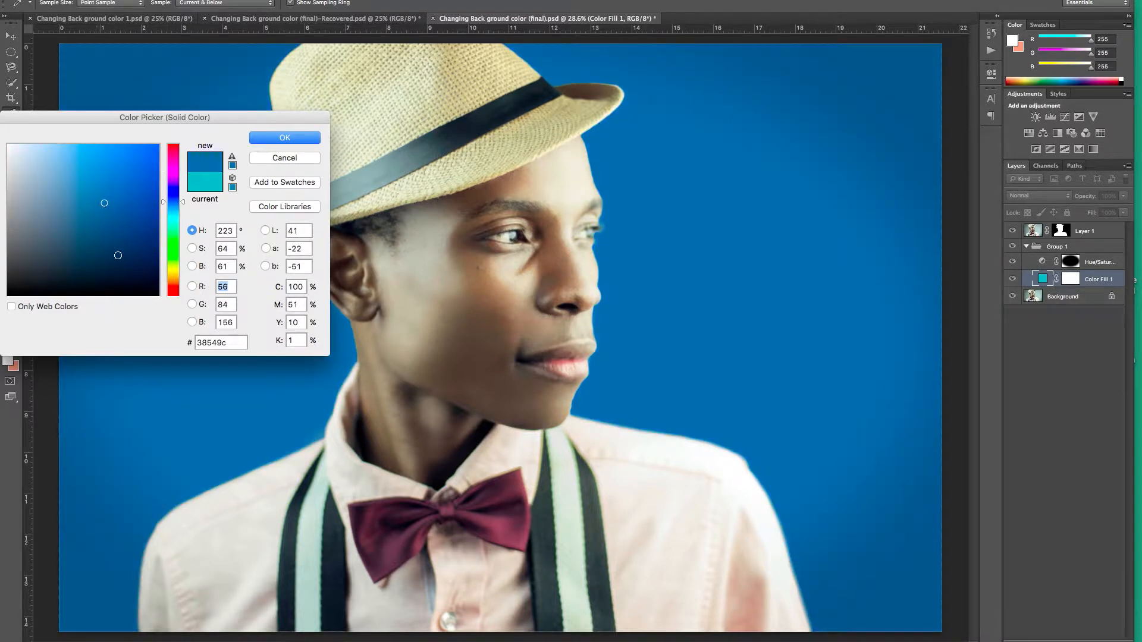
left_click(172, 265)
left_click(111, 165)
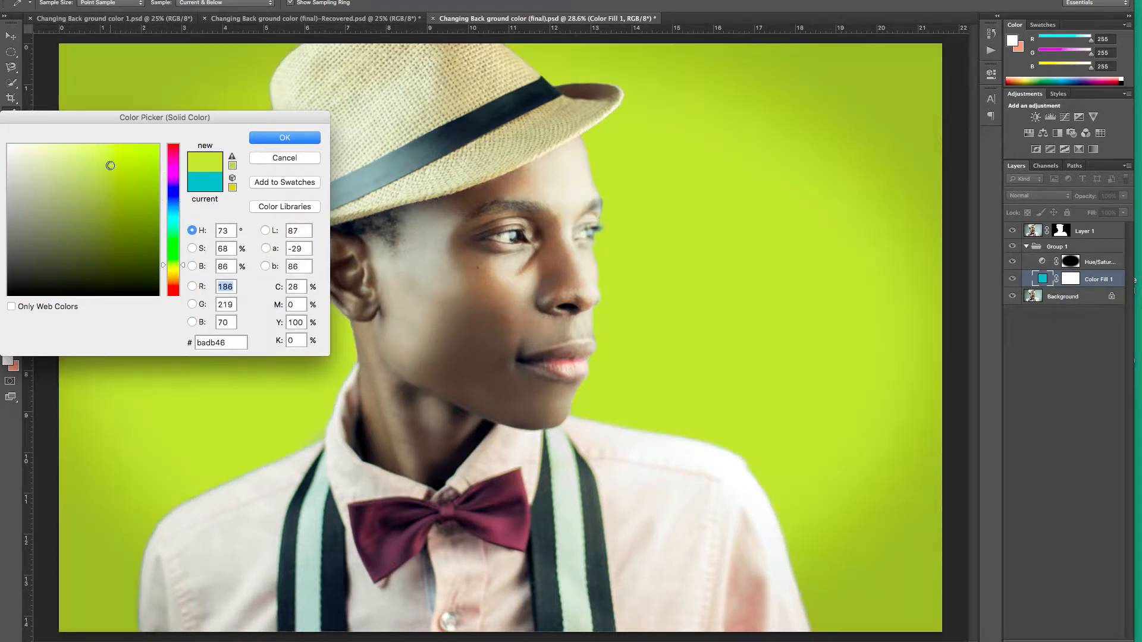
- Set the Color Fill 1 layer's colour to yellow, #d0c841
left_click(175, 273)
left_click(129, 167)
mouse_move(117, 166)
left_mouse_down()
mouse_move(107, 160)
mouse_move(128, 190)
mouse_move(112, 172)
left_mouse_up()
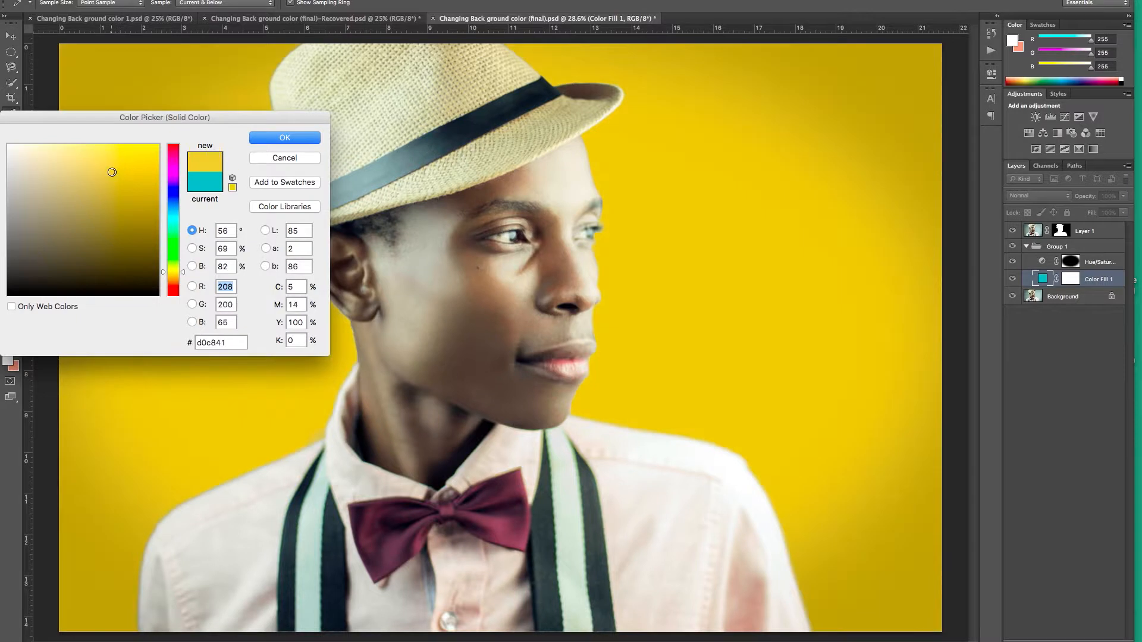
left_click(268, 137)
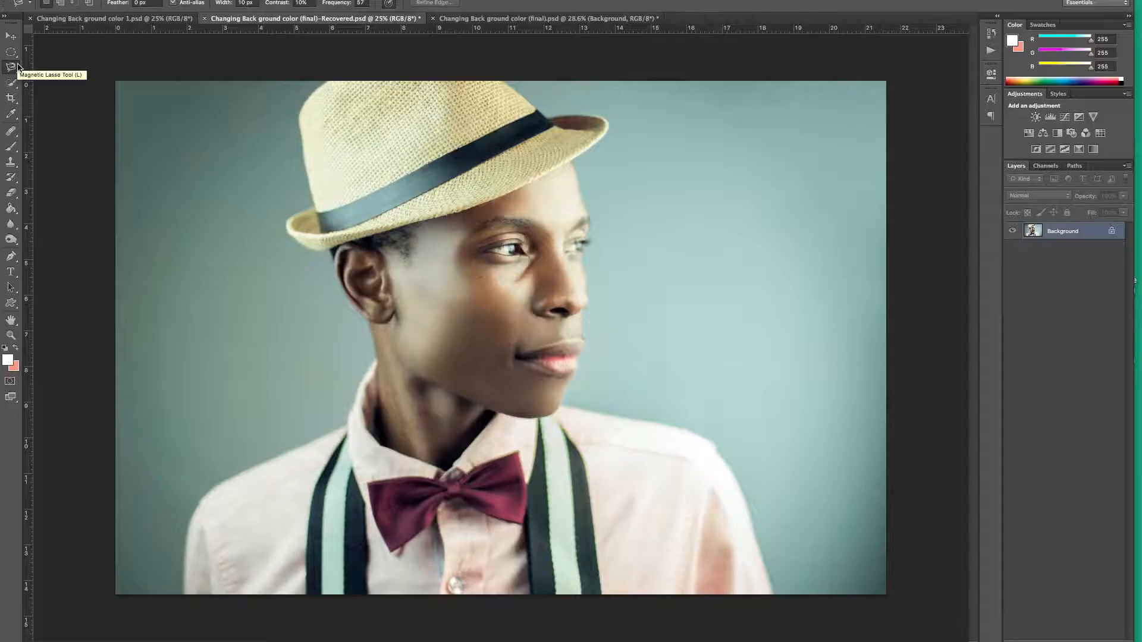
- Brush over the man's hat, face and shirt with the Quick Selection tool to select him from the backdrop
left_click(18, 67)
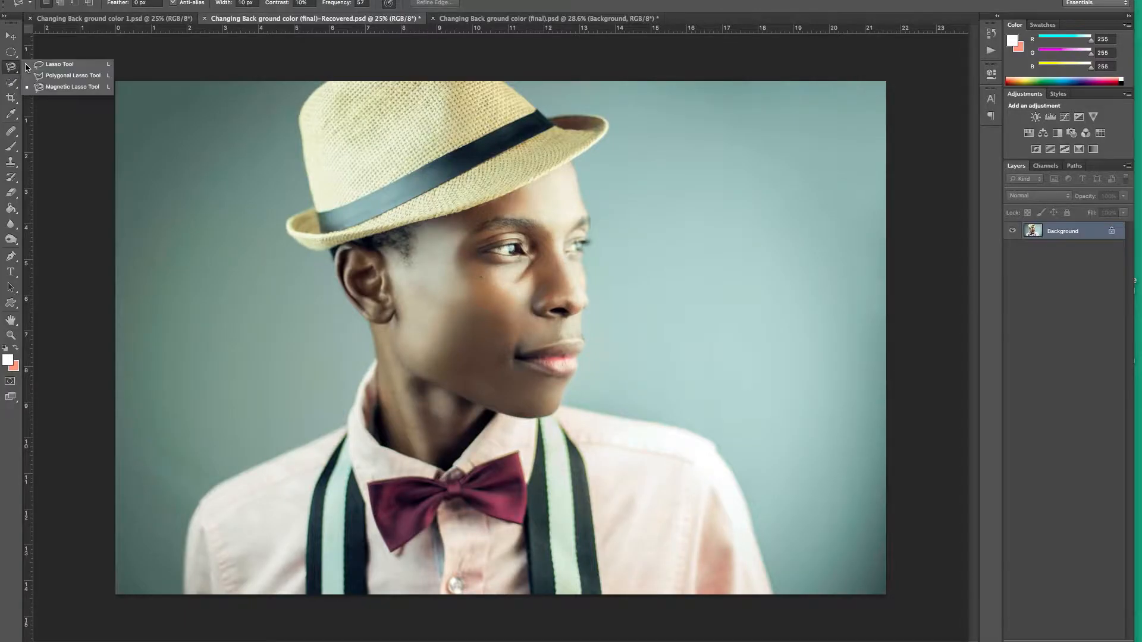
left_click(17, 83)
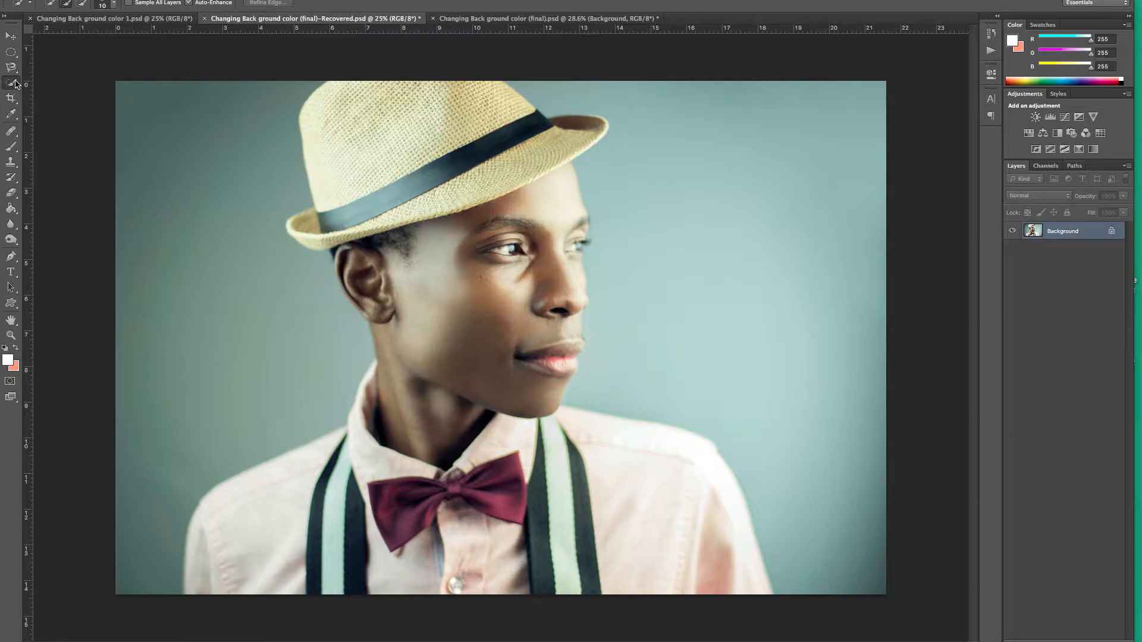
left_click(16, 83)
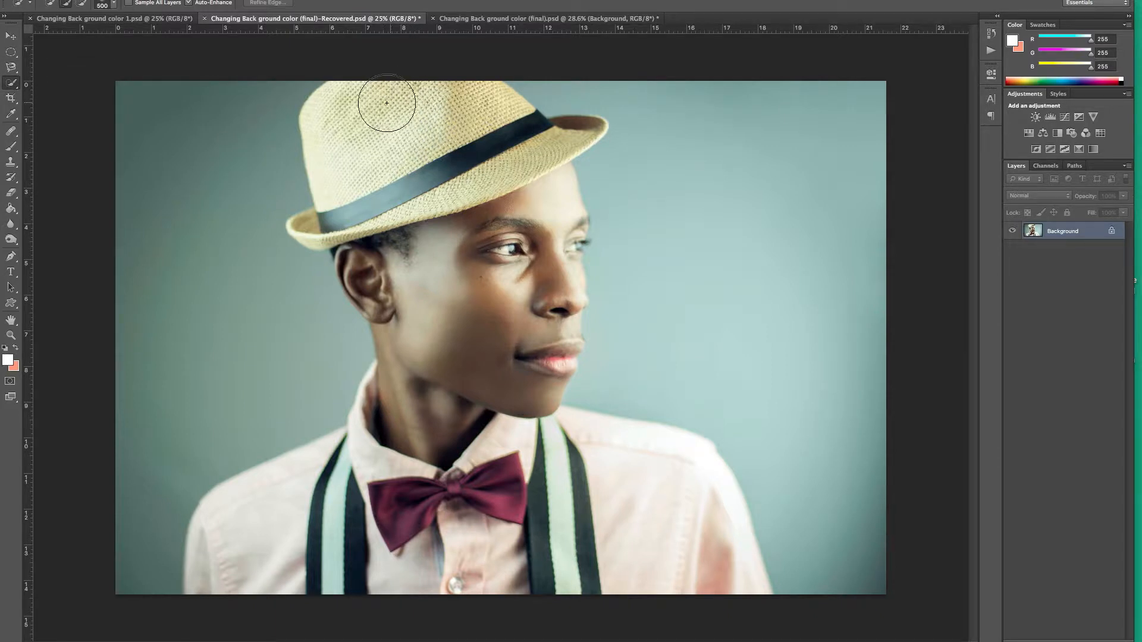
left_click_drag(387, 103, 472, 200)
mouse_move(469, 327)
left_mouse_down()
mouse_move(487, 358)
mouse_move(483, 391)
mouse_move(509, 398)
mouse_move(355, 522)
mouse_move(271, 547)
mouse_move(523, 523)
mouse_move(572, 549)
mouse_move(528, 526)
mouse_move(666, 535)
left_mouse_up()
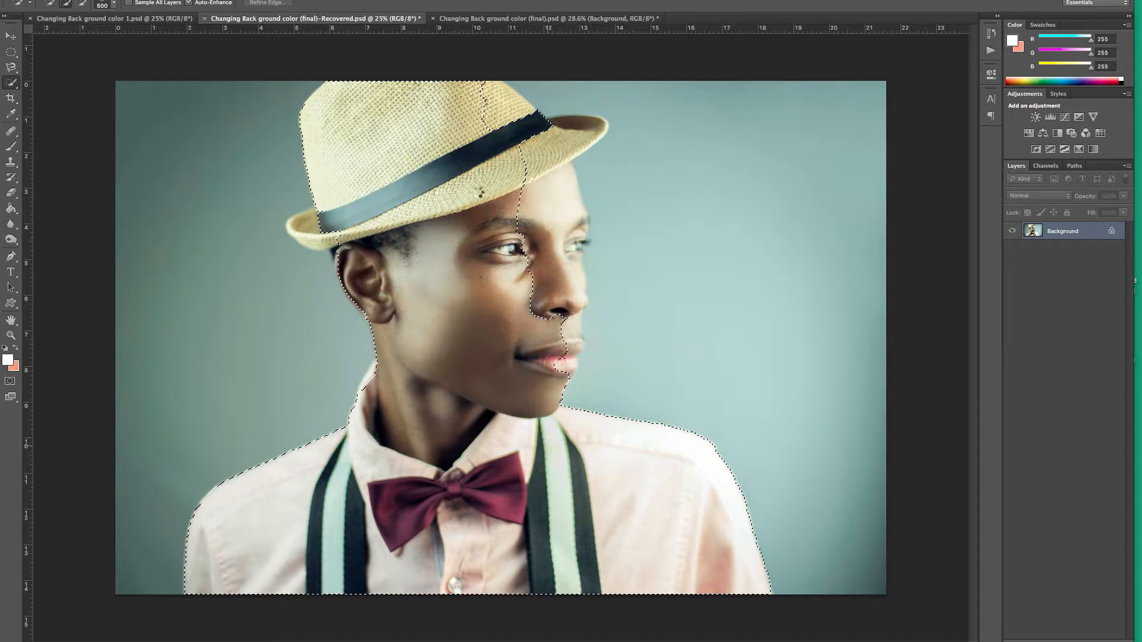
left_click_drag(480, 191, 457, 94)
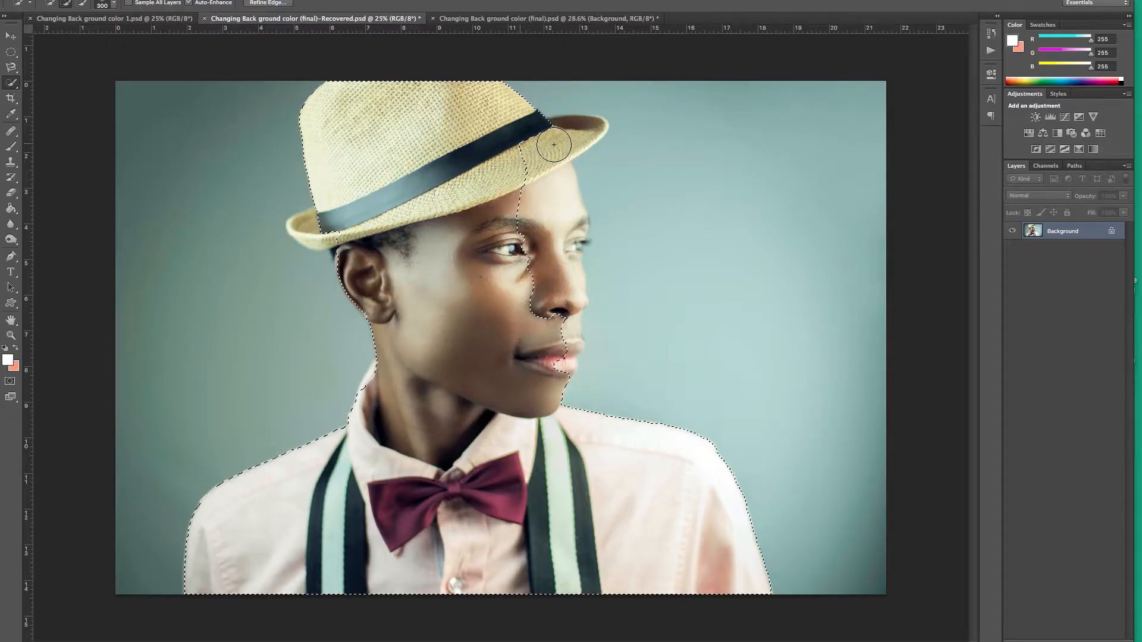
mouse_move(553, 145)
left_mouse_down()
mouse_move(523, 186)
mouse_move(529, 238)
mouse_move(555, 262)
mouse_move(563, 297)
mouse_move(554, 356)
left_mouse_up()
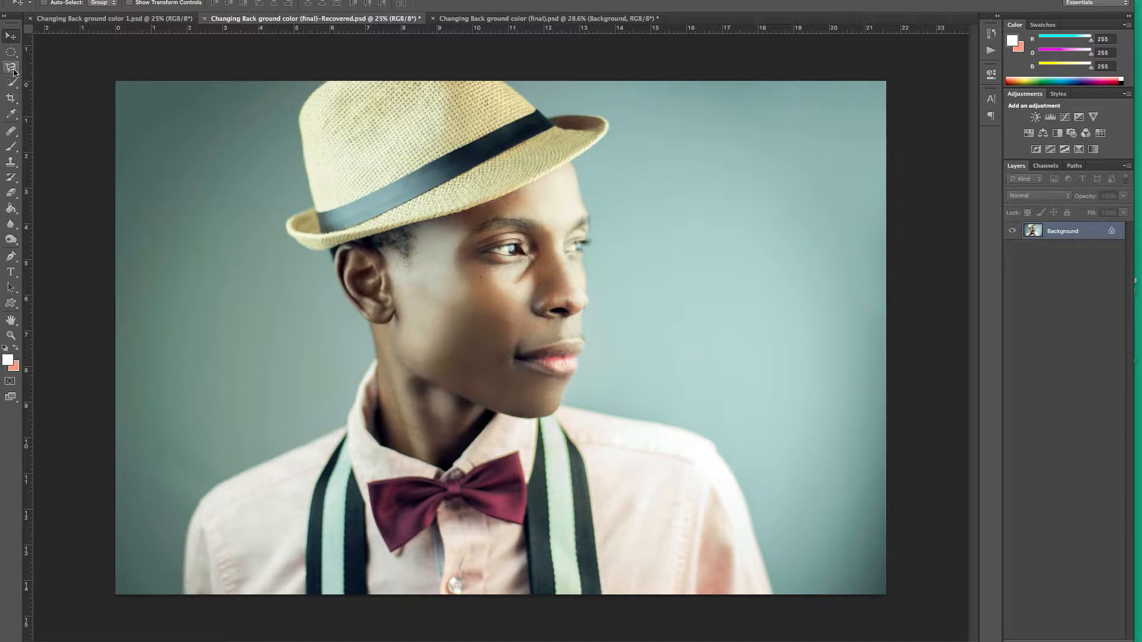
- Trace the man's outline freehand with the Lasso tool, from the hat down around the shoulder and lower image edge
left_click_drag(11, 67, 43, 69)
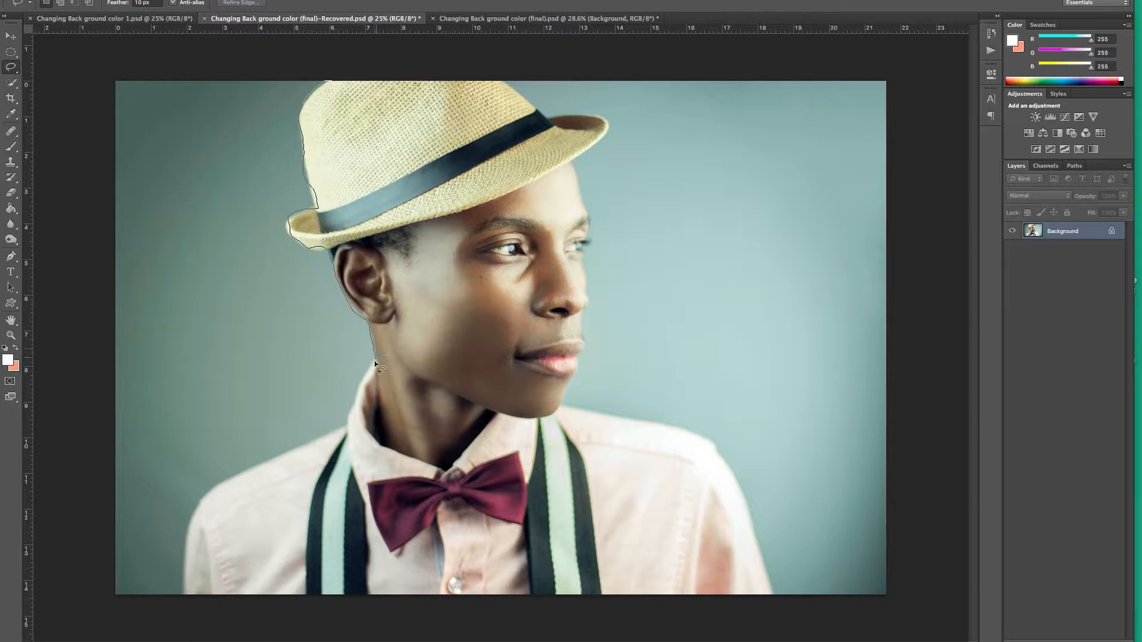
mouse_move(271, 456)
left_mouse_down()
mouse_move(234, 470)
mouse_move(177, 523)
mouse_move(191, 615)
mouse_move(544, 599)
left_mouse_up()
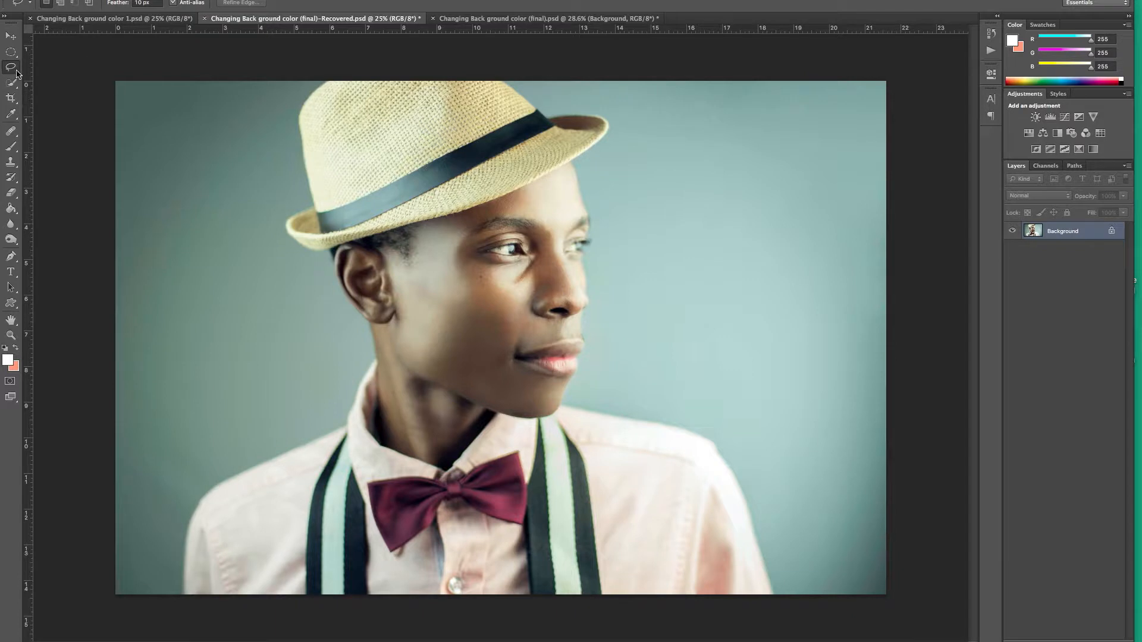
- Trace the left edge of the hat with the Magnetic Lasso tool and discard the outline
right_click(11, 67)
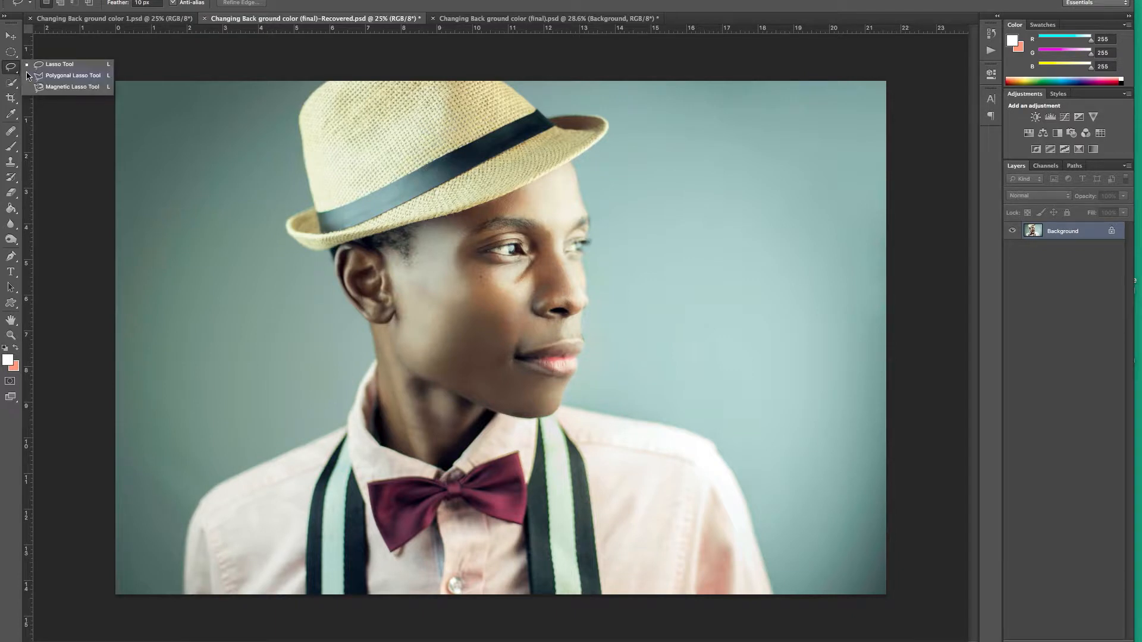
left_click(72, 87)
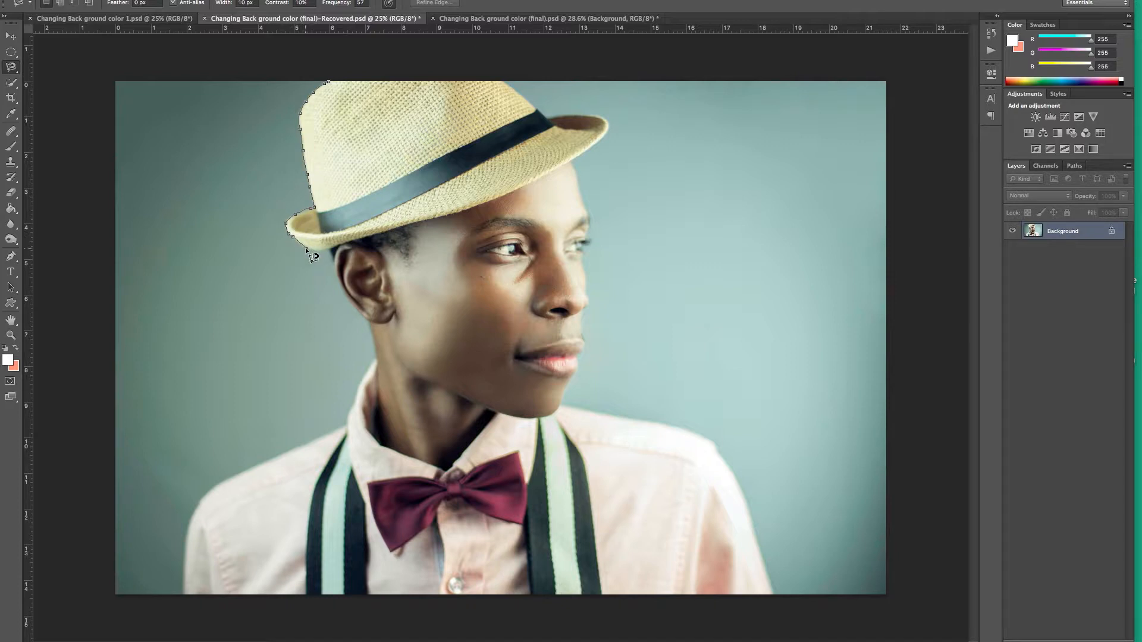
left_click(330, 85)
key("m")
key("ctrl+d")
key("v")
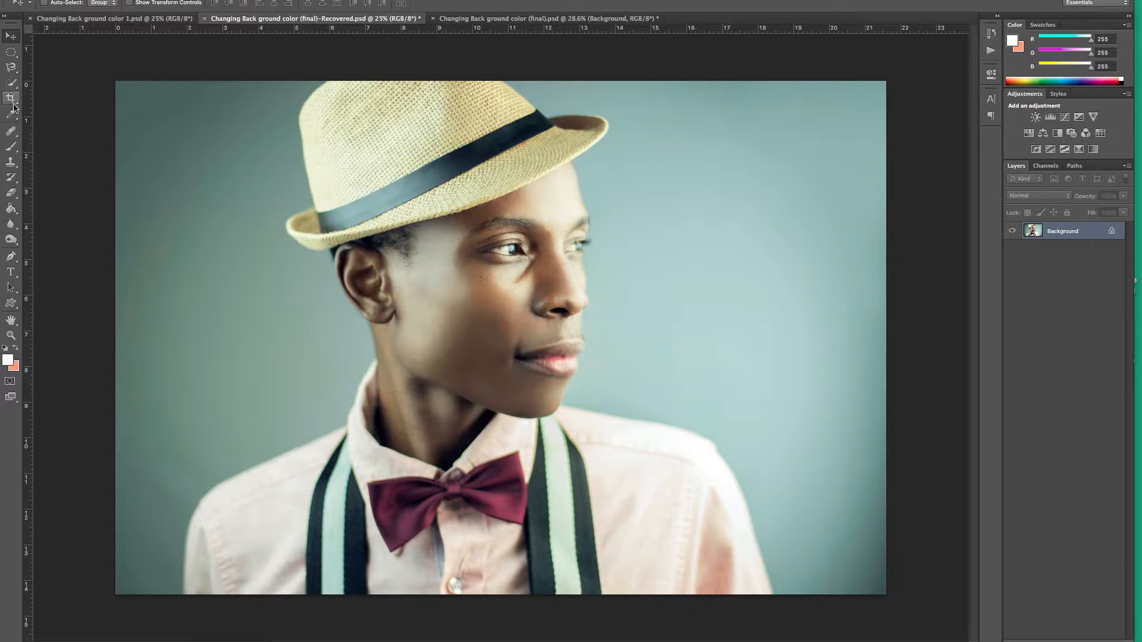
- Outline the left side of the hat's crown with the Pen tool, convert the path into a selection and clear it
key("p")
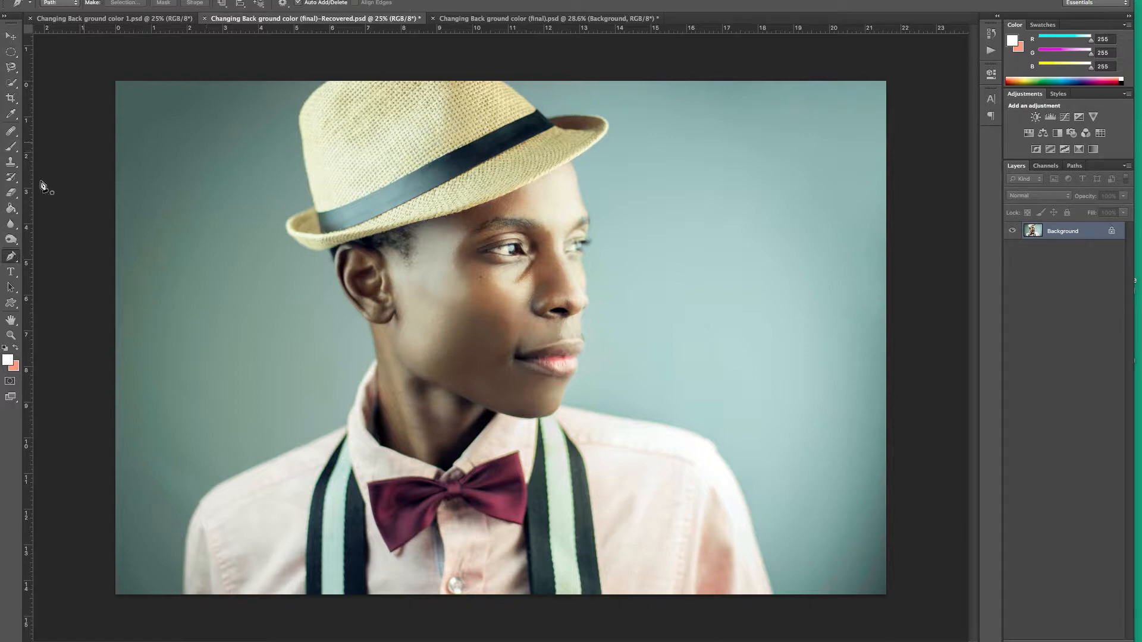
left_click(331, 80)
left_click_drag(299, 134, 294, 142)
left_click(297, 122, "alt")
left_click_drag(301, 170, 307, 175)
left_click(304, 158, "alt")
left_click_drag(316, 208, 315, 209)
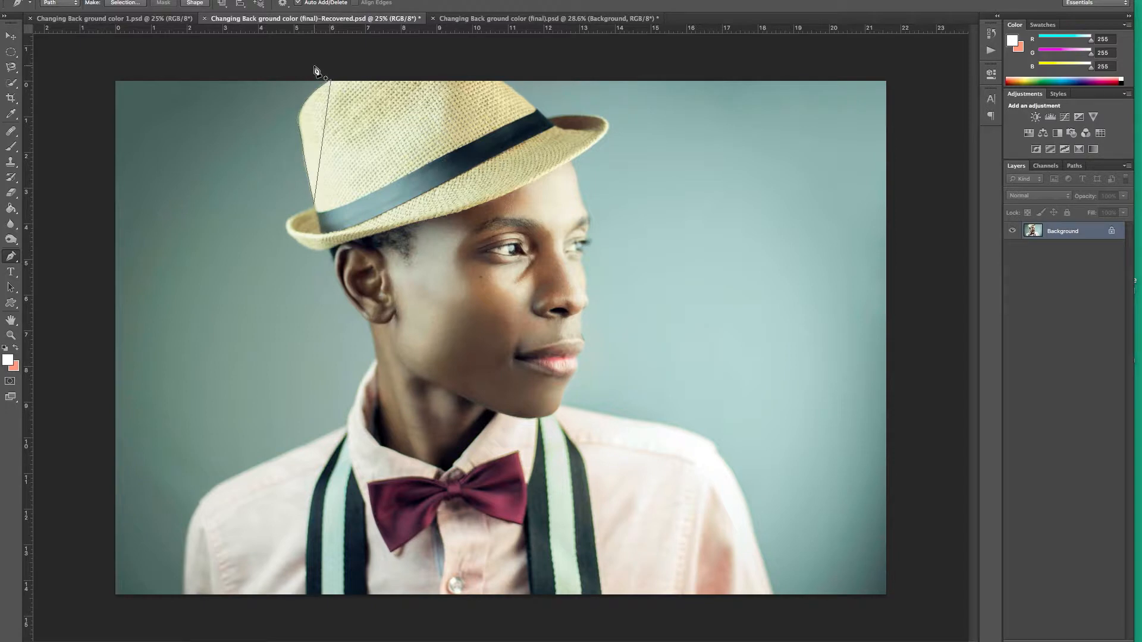
left_click(316, 70)
key("ctrl+Return")
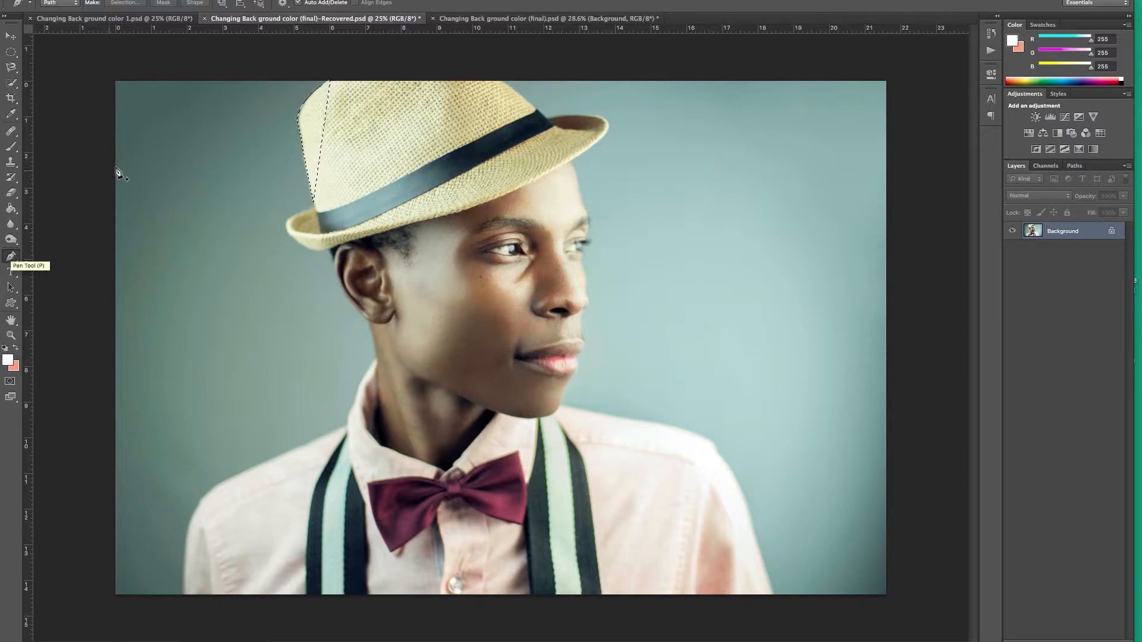
left_click(10, 51)
left_click(102, 91)
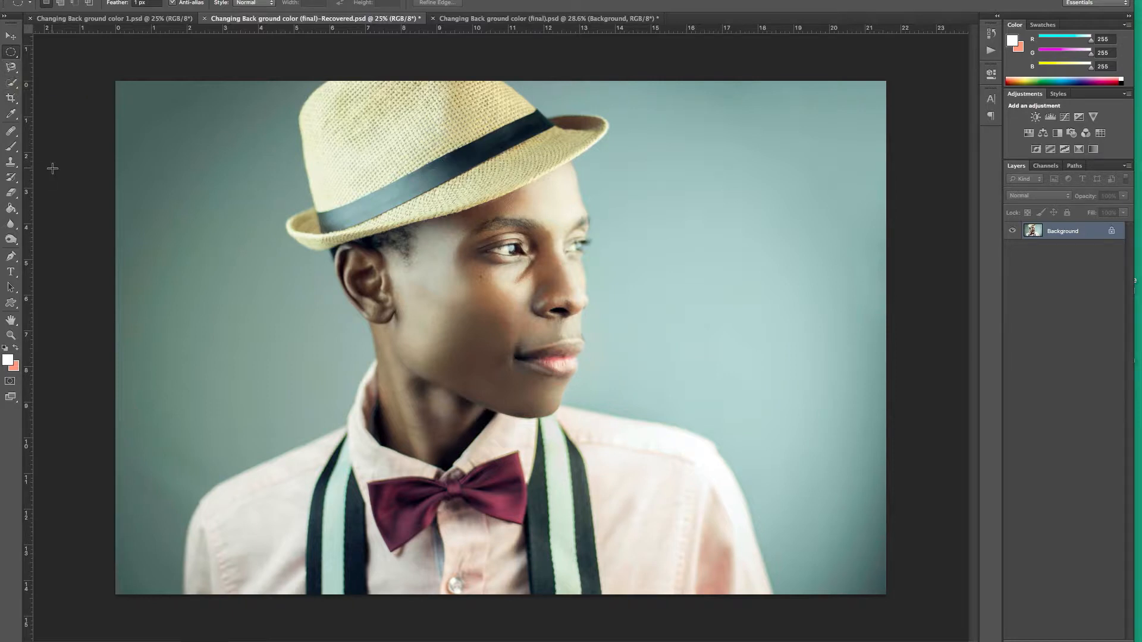
- Select the whole backdrop on the photo's right side, including both corners, with the Magic Wand tool at a tolerance of 32
left_click(17, 86)
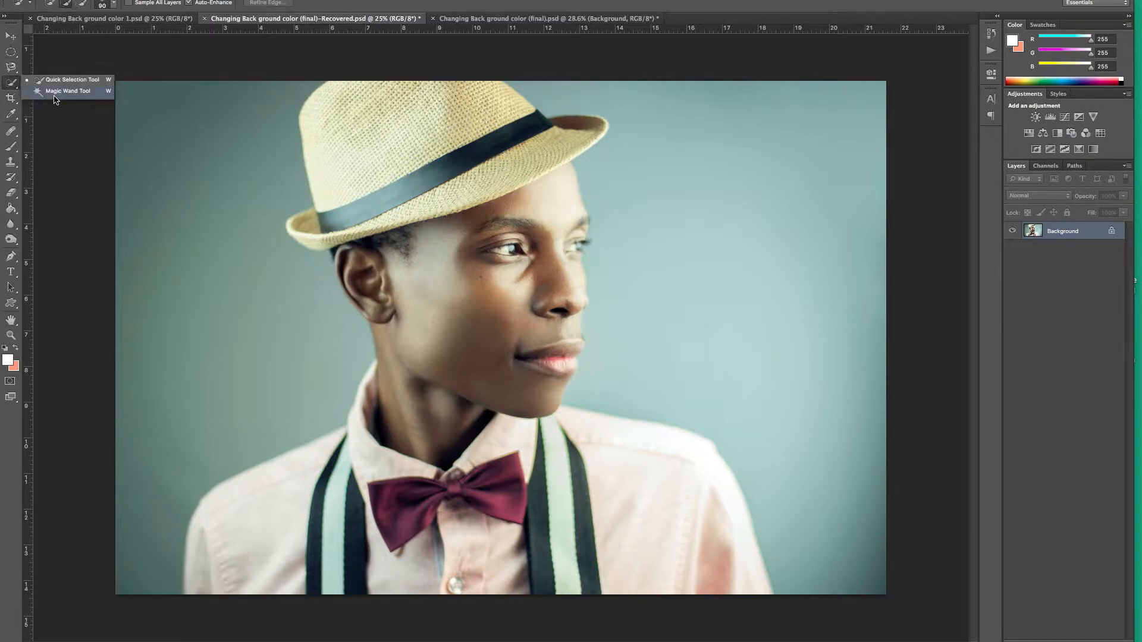
left_click(12, 68)
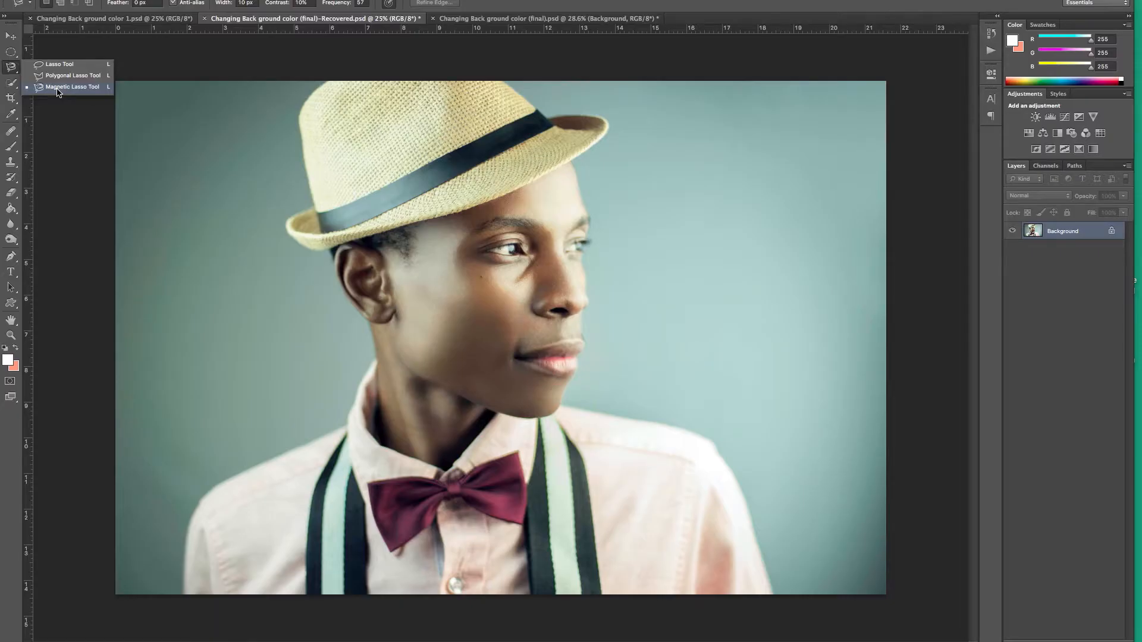
left_click(12, 82)
left_click(15, 83)
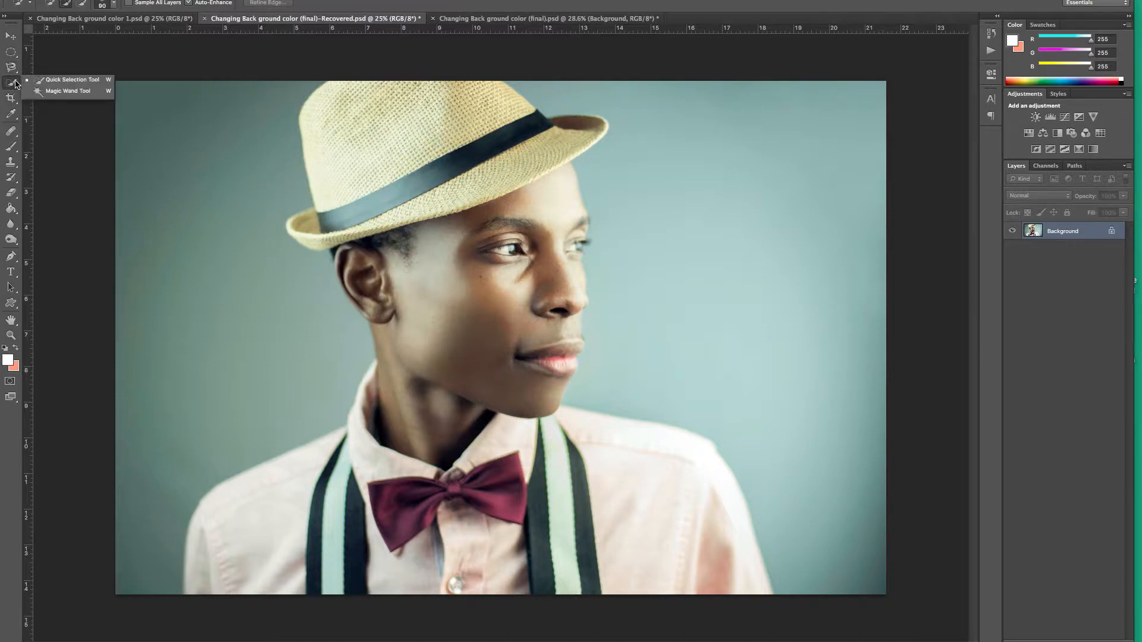
left_click(68, 91)
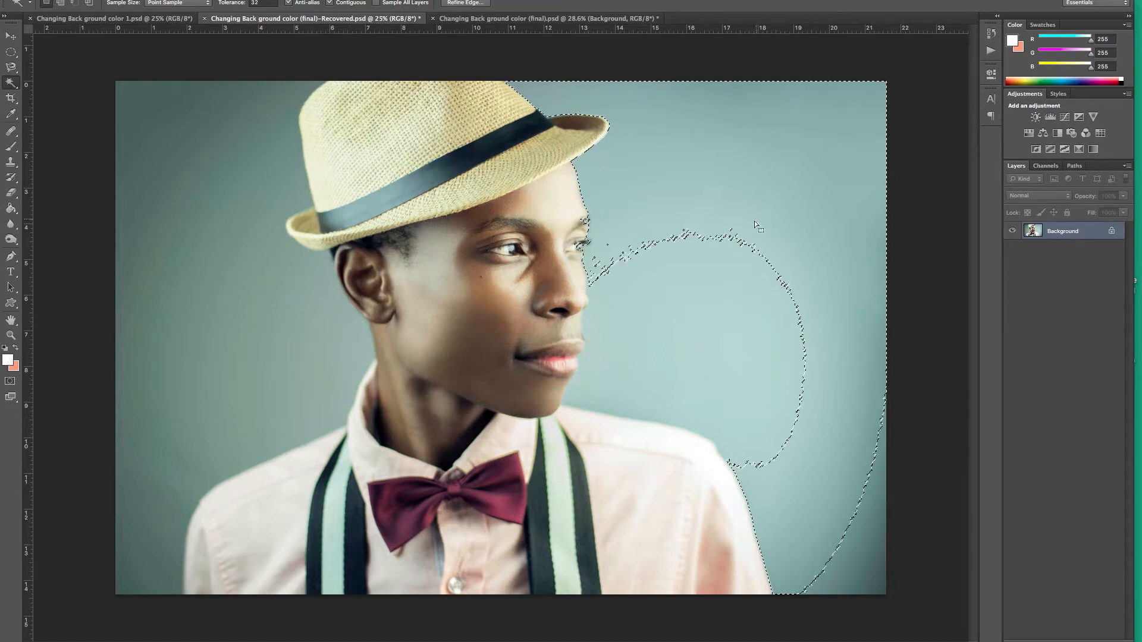
left_click(768, 263)
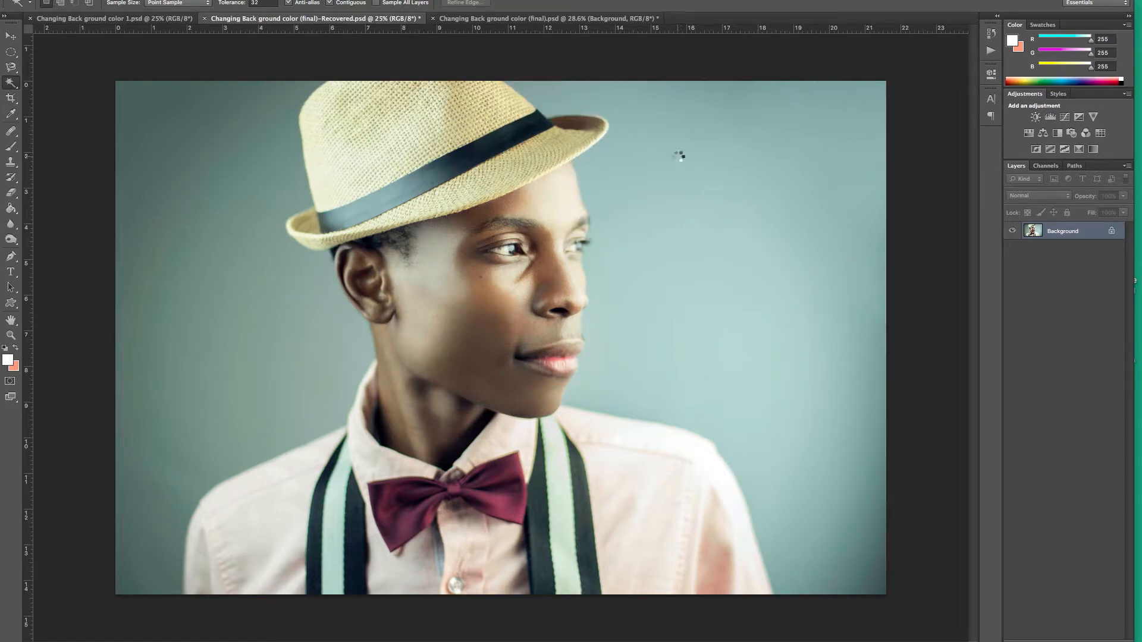
left_click(690, 179)
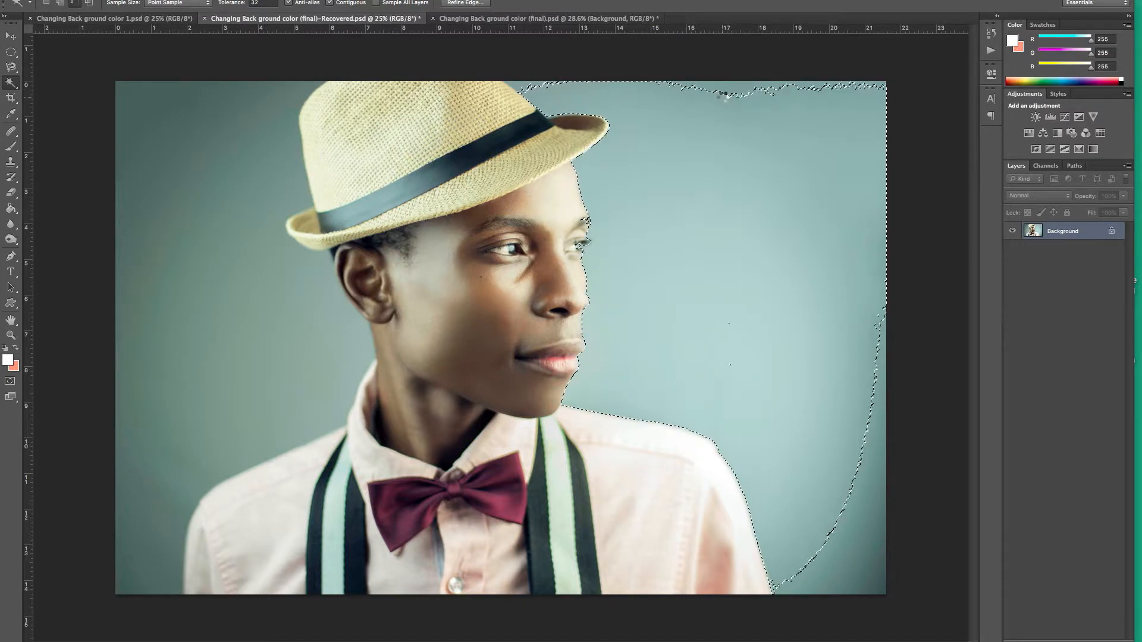
left_click(729, 97, "alt")
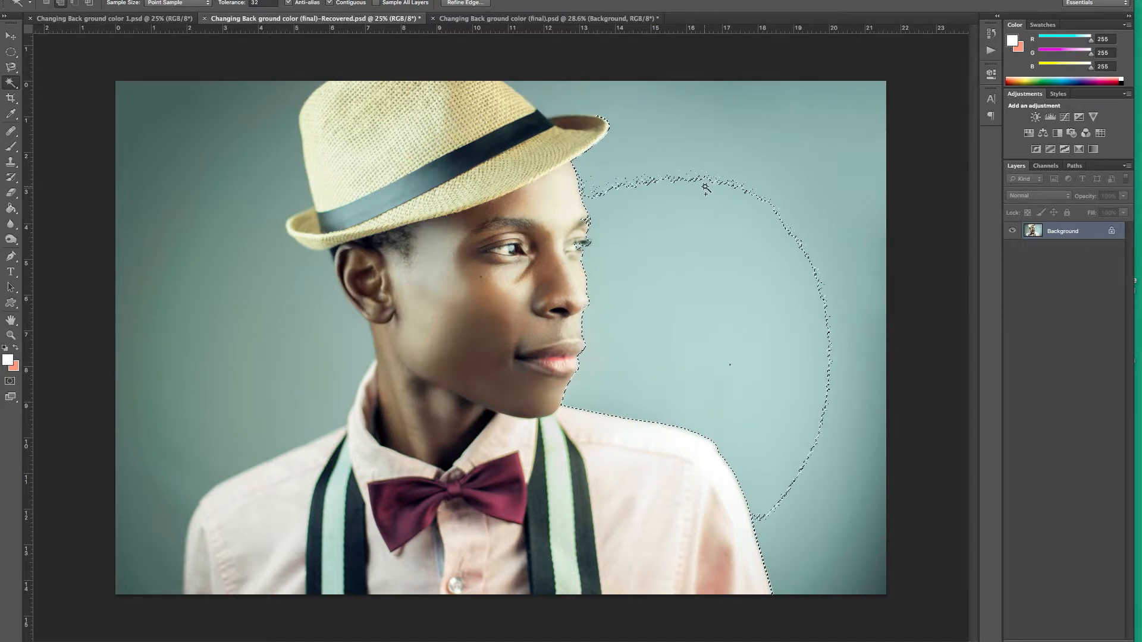
left_click(774, 137, "shift")
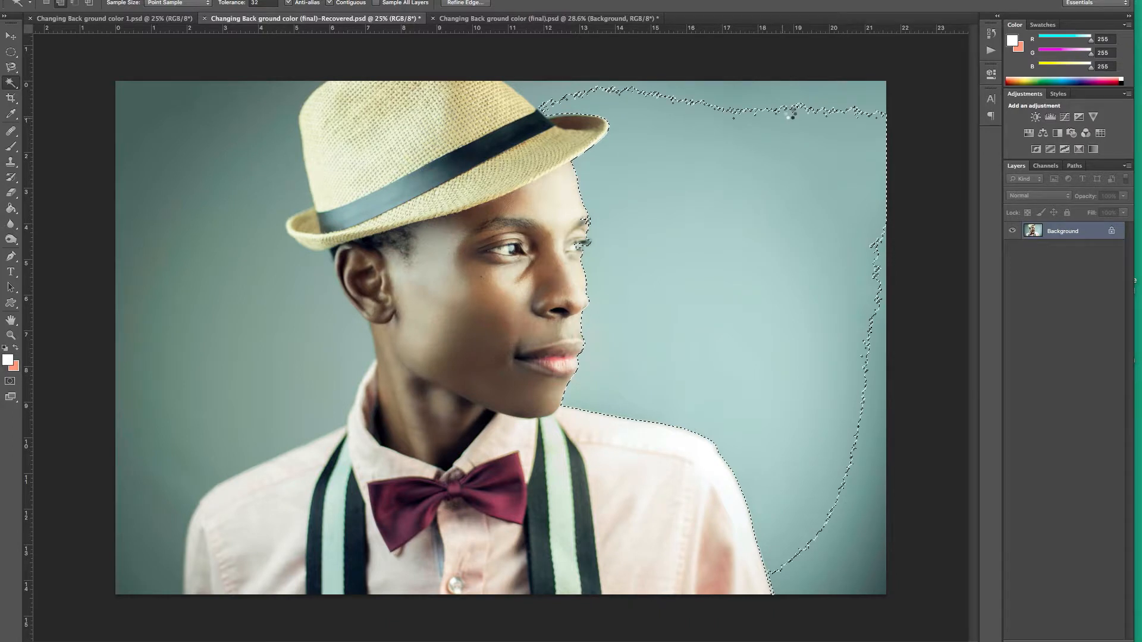
left_click(857, 114, "shift")
left_click(857, 582, "shift")
left_click(857, 582, "shift")
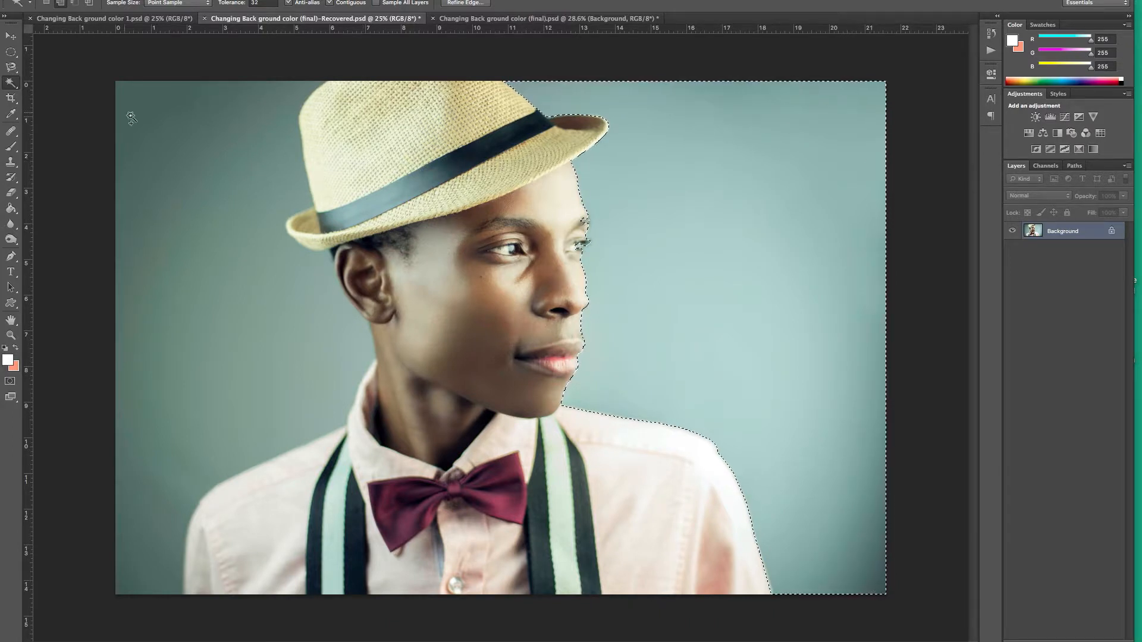
- Add the backdrop on the photo's left side, up to the hat, ear and shoulder, to the Magic Wand selection
left_click(172, 128, "shift")
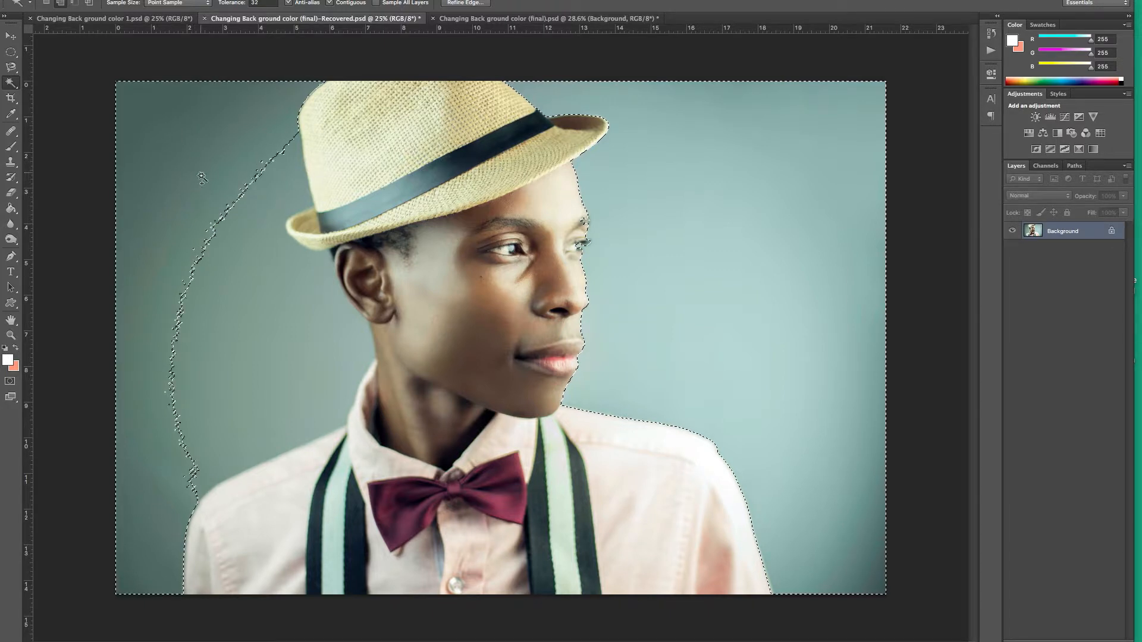
left_click(232, 255, "shift")
left_click(289, 344, "shift")
left_click(322, 344, "shift")
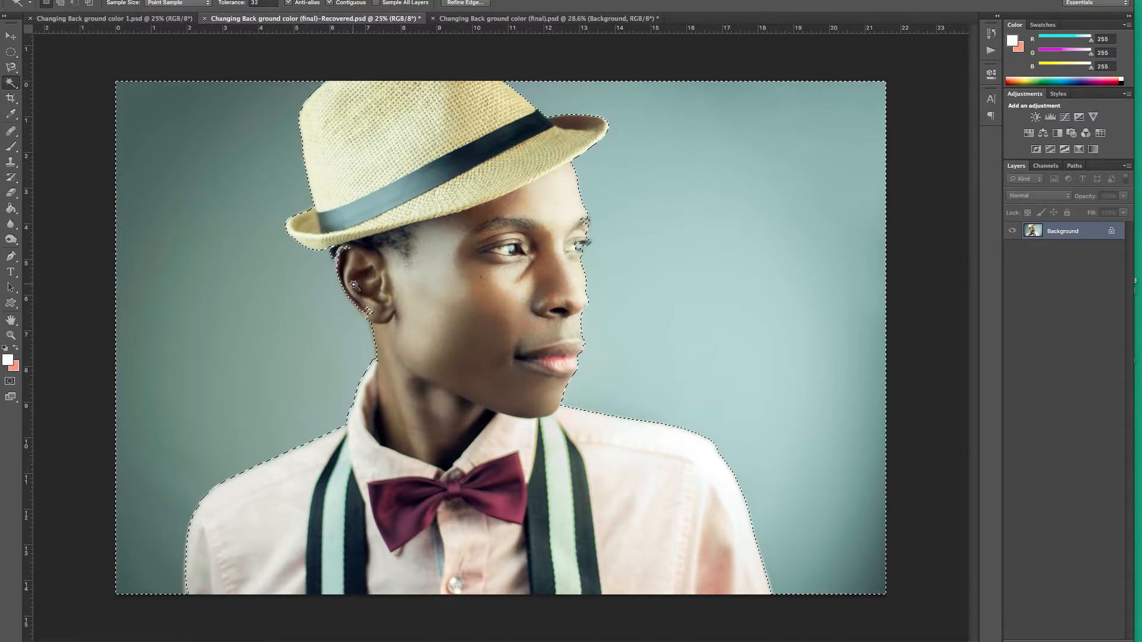
- Try the Quick Selection tool on the hat brim and the face, and clear the selection
left_click(20, 85)
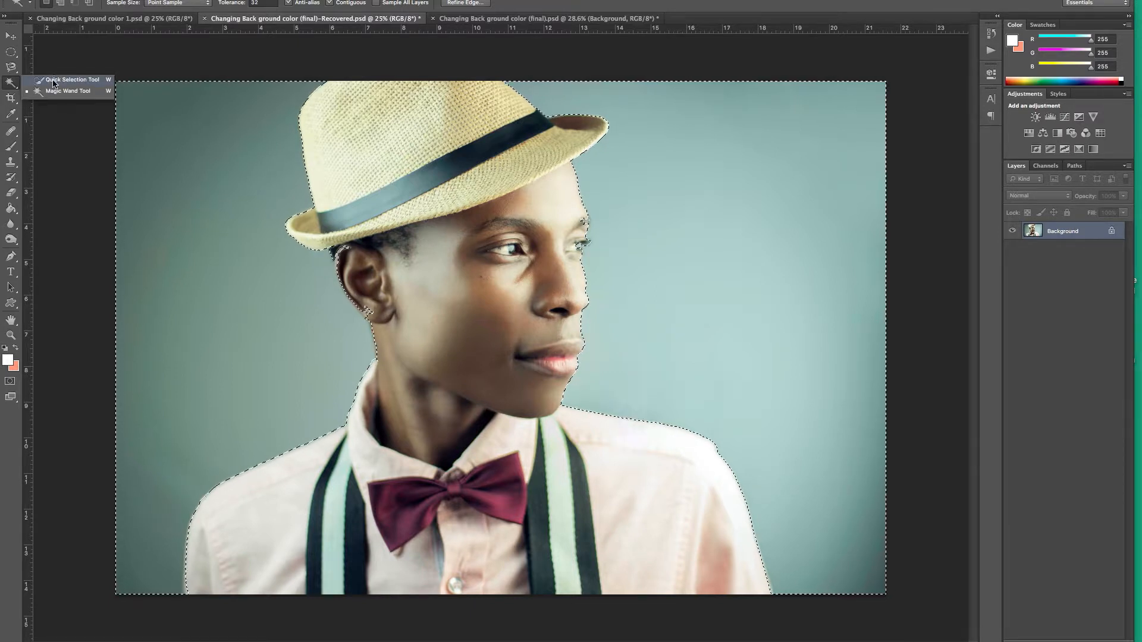
left_click(70, 80)
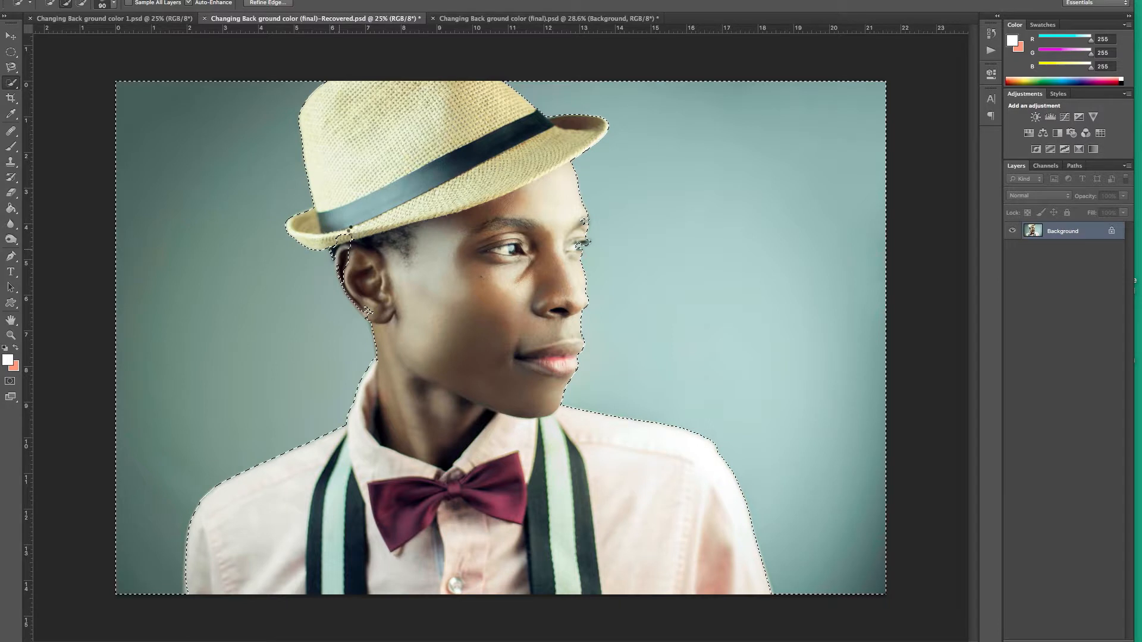
left_click(350, 232)
left_click(574, 225)
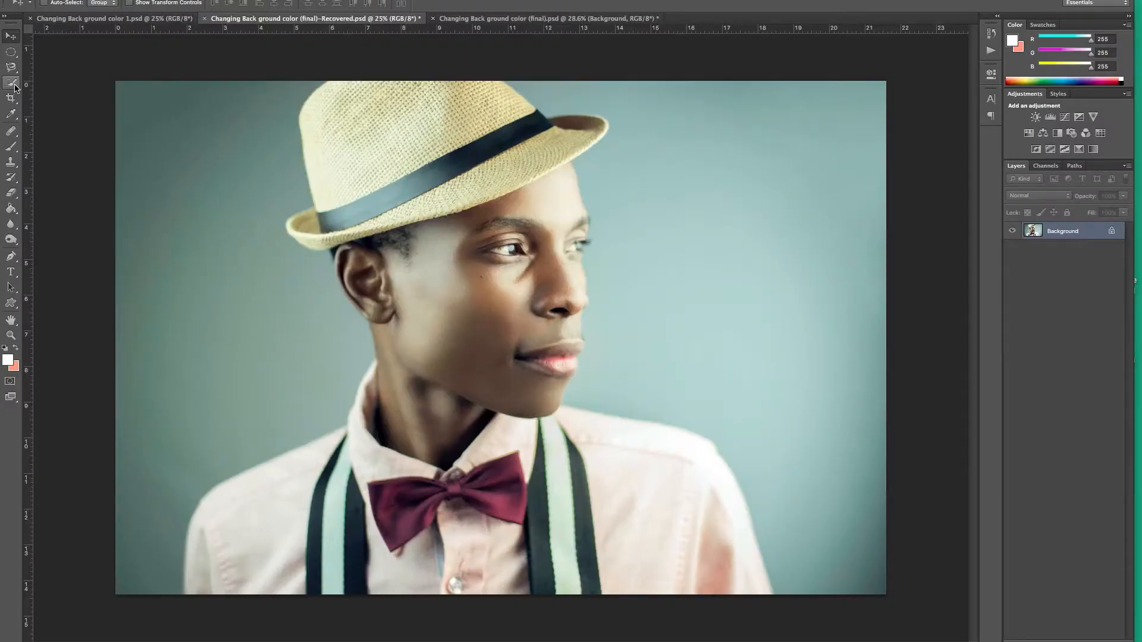
left_click(11, 85)
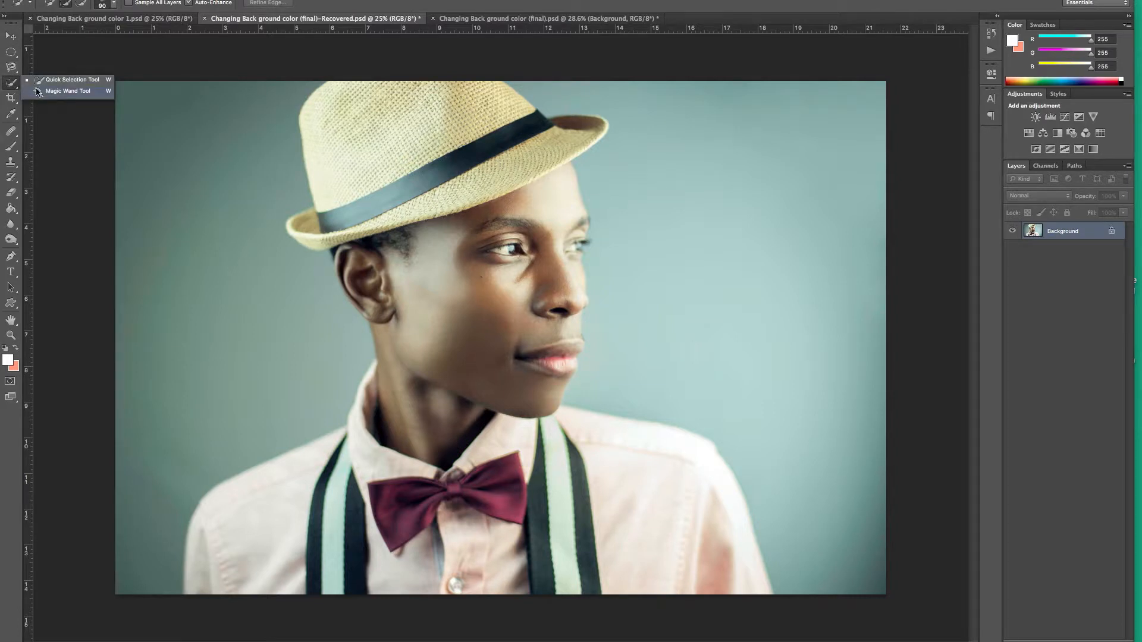
left_click(11, 67)
left_click(58, 67)
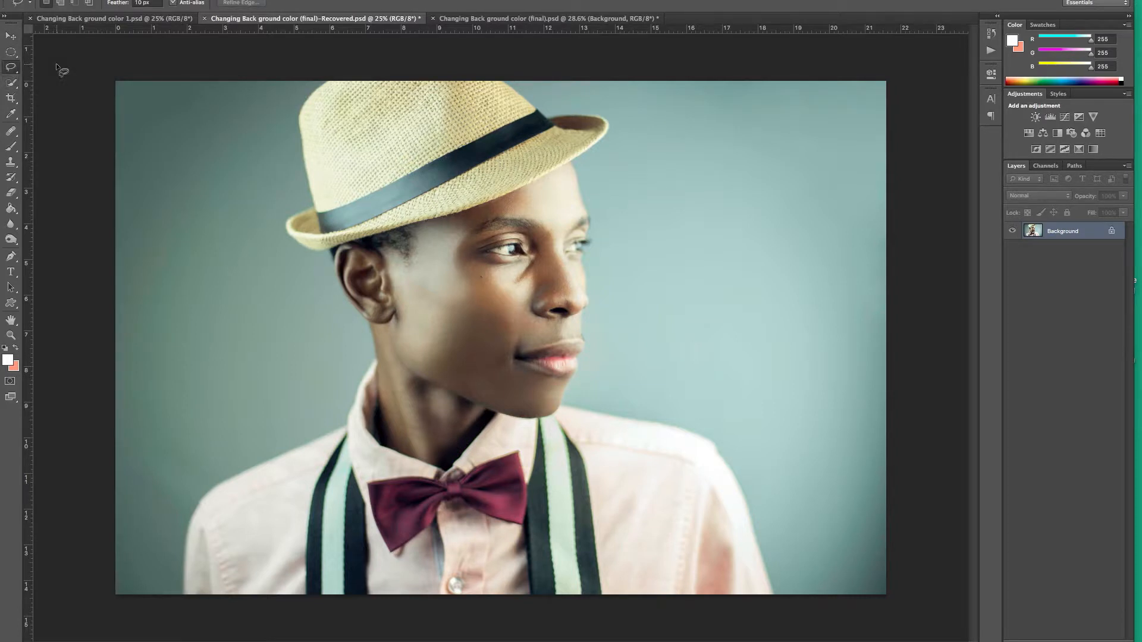
left_click(13, 71)
left_click(59, 90)
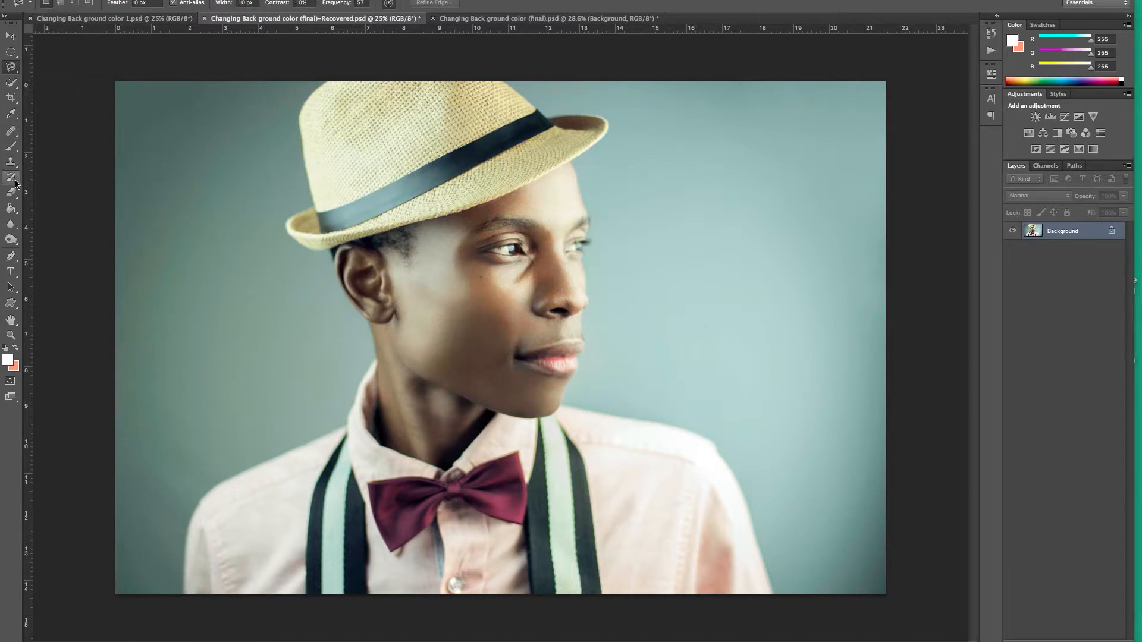
left_click(12, 257)
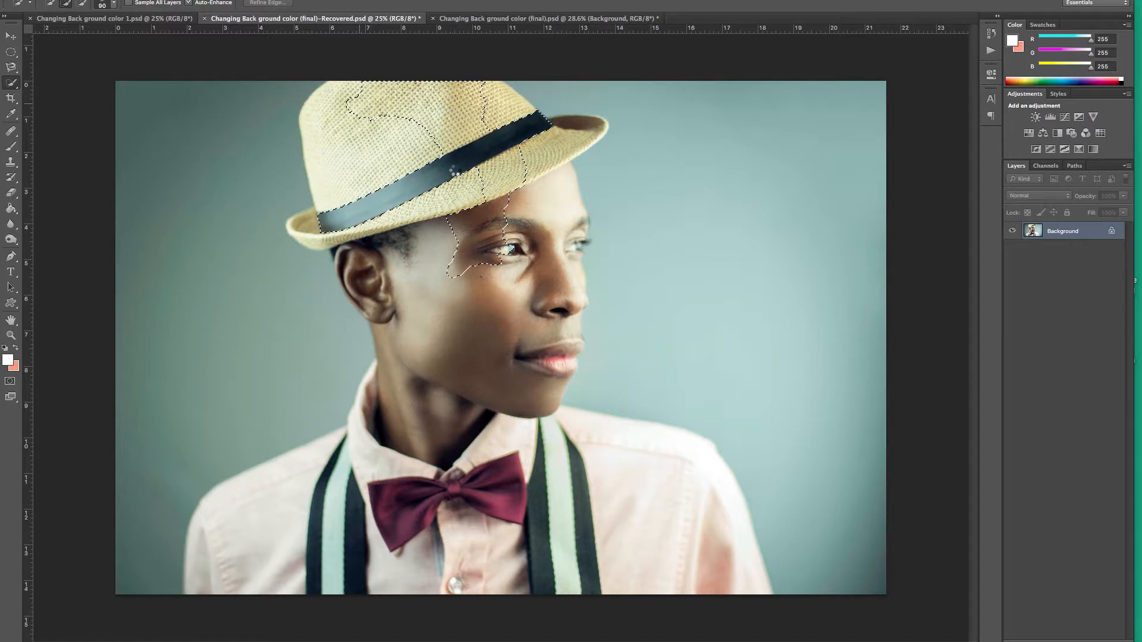
- Try selecting parts of the hat and face with the Quick Selection tool
left_click(478, 313)
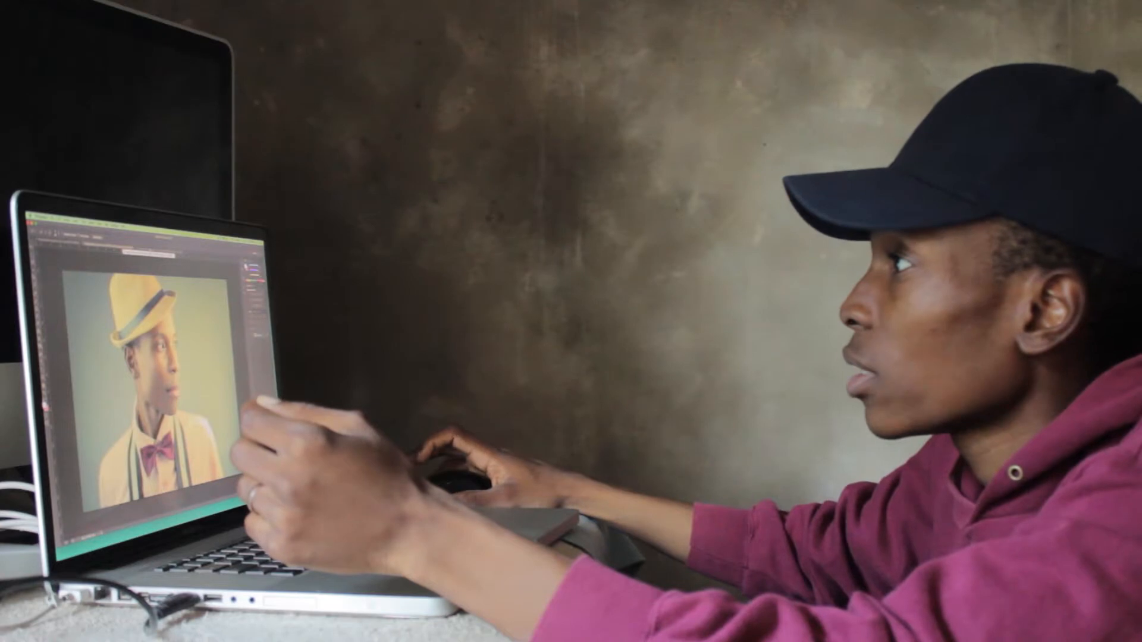
left_click(152, 250)
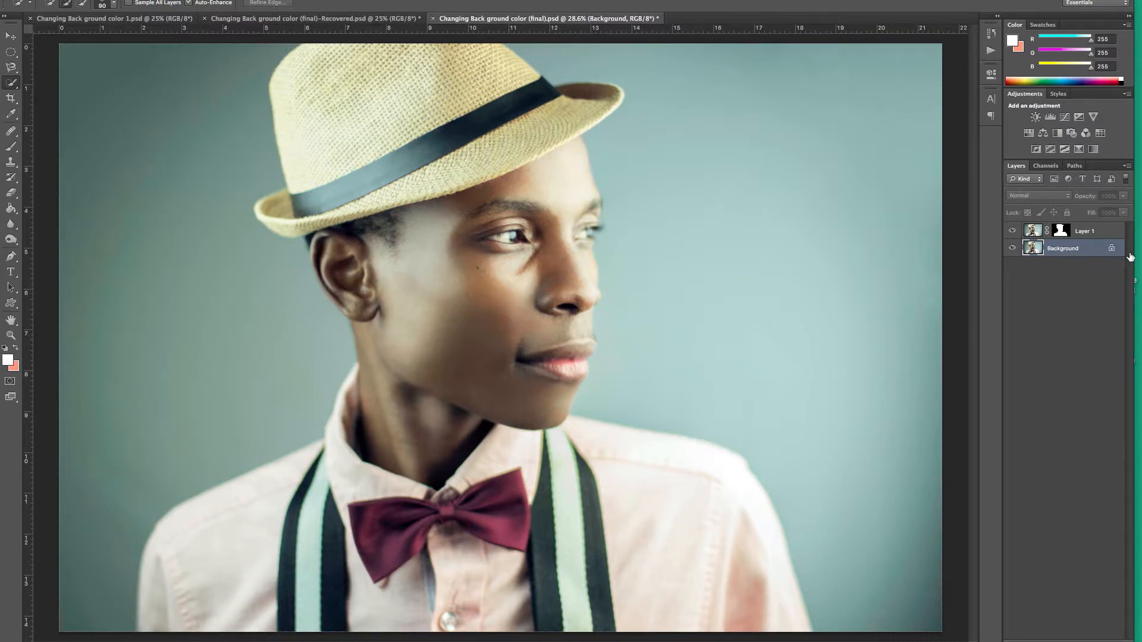
- In the final version of the document, hide and show the Background layer to view the man's masked cutout
left_click(1012, 248)
left_click(1013, 232)
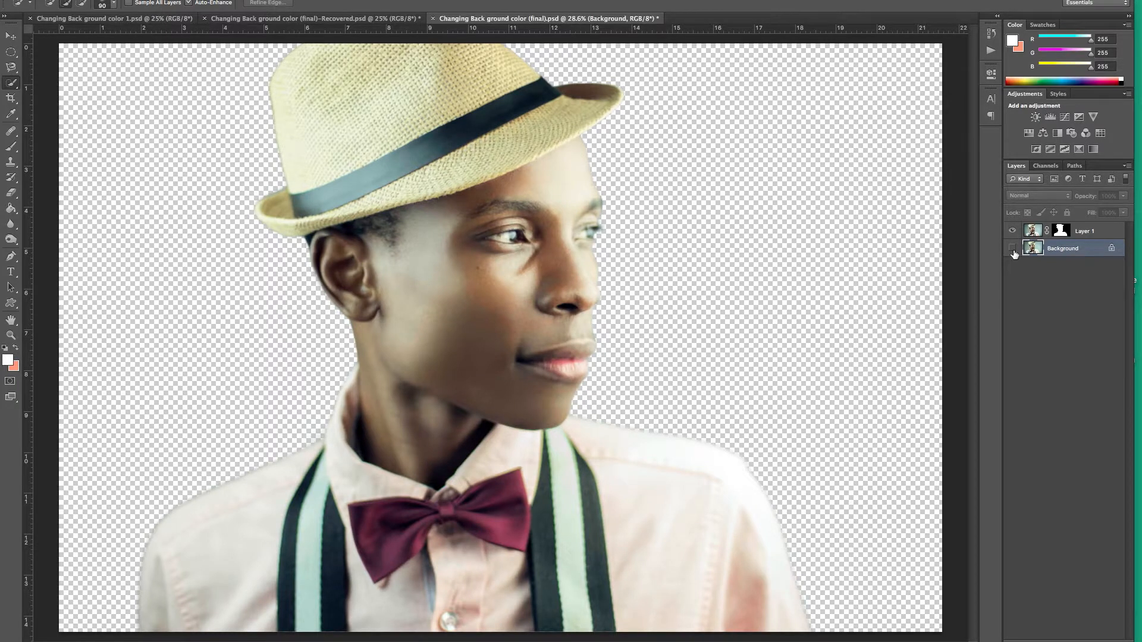
left_click(1012, 248)
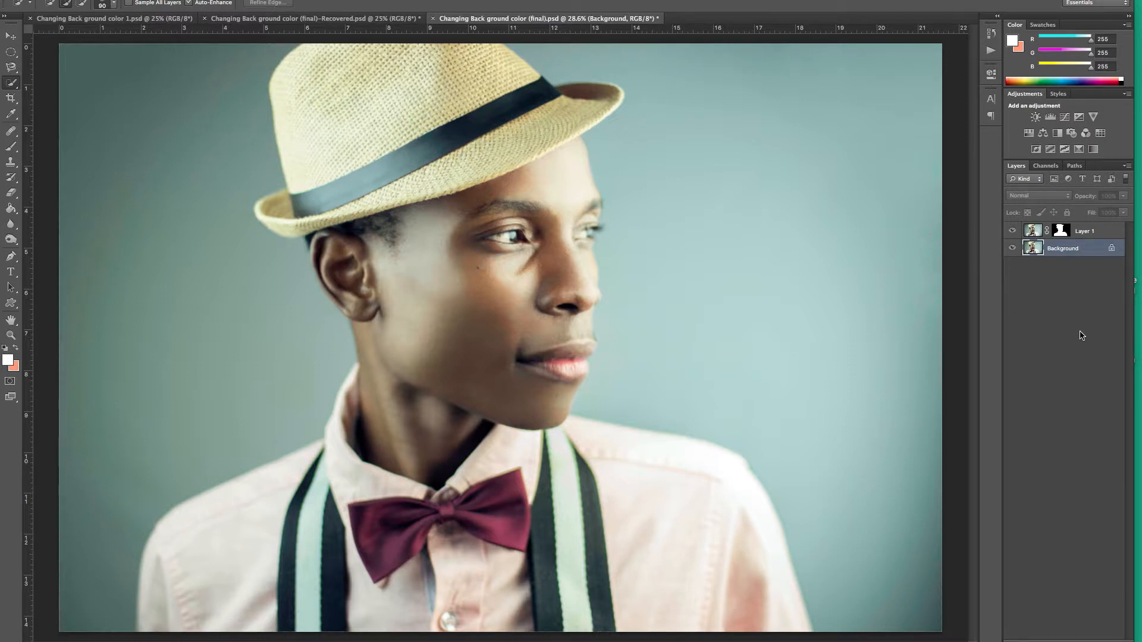
- Load the layer mask of Layer 1 as a selection around the man
key("ctrl+j")
left_click(1032, 232)
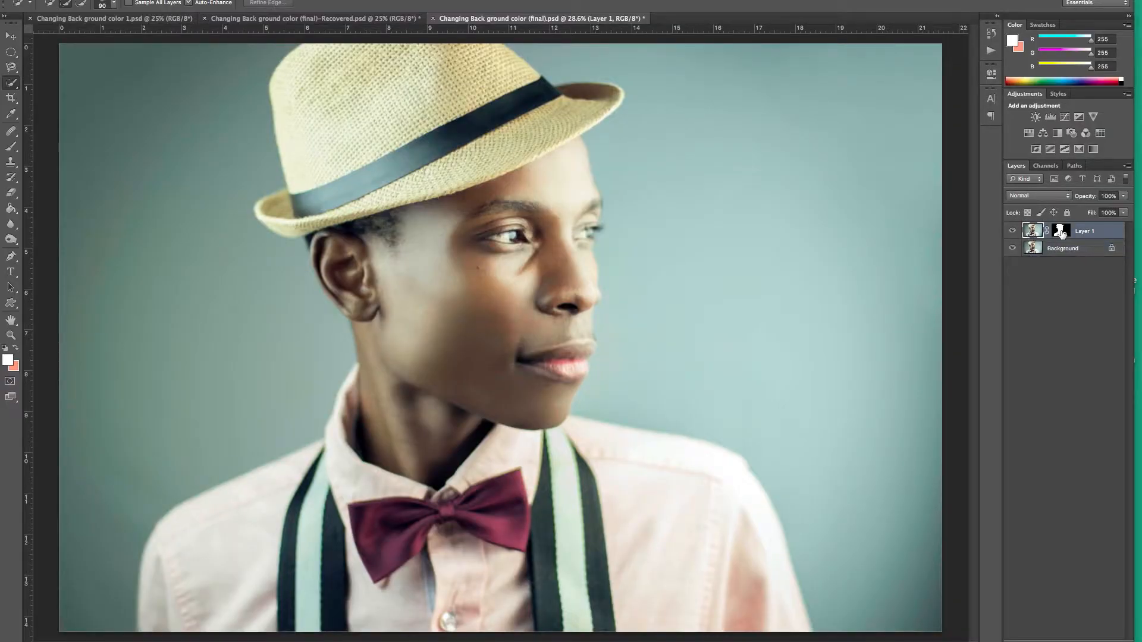
left_click(1061, 231)
left_click(1061, 232, "ctrl")
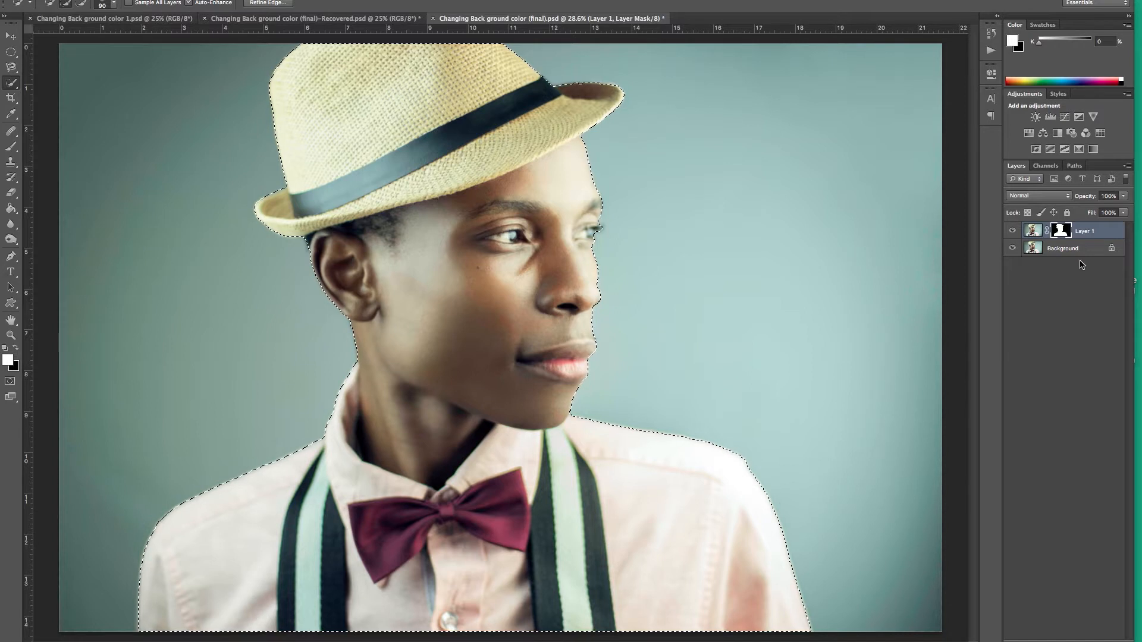
- Preview the man's selection in Refine Edge with the Overlay view, cancel the dialog and deselect
right_click(437, 276)
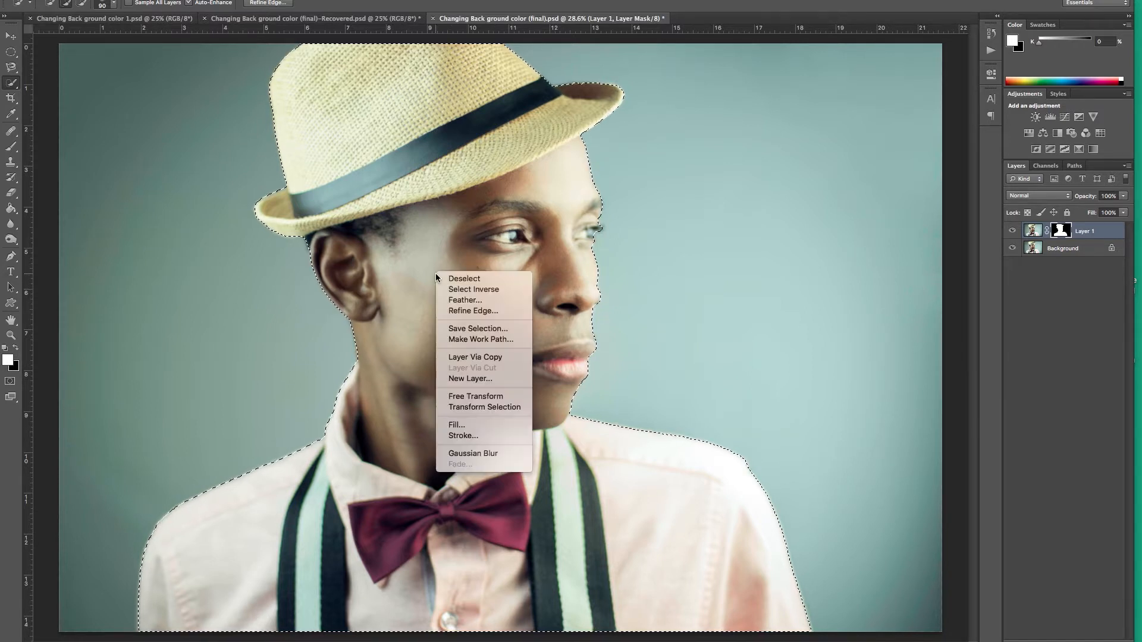
left_click(472, 311)
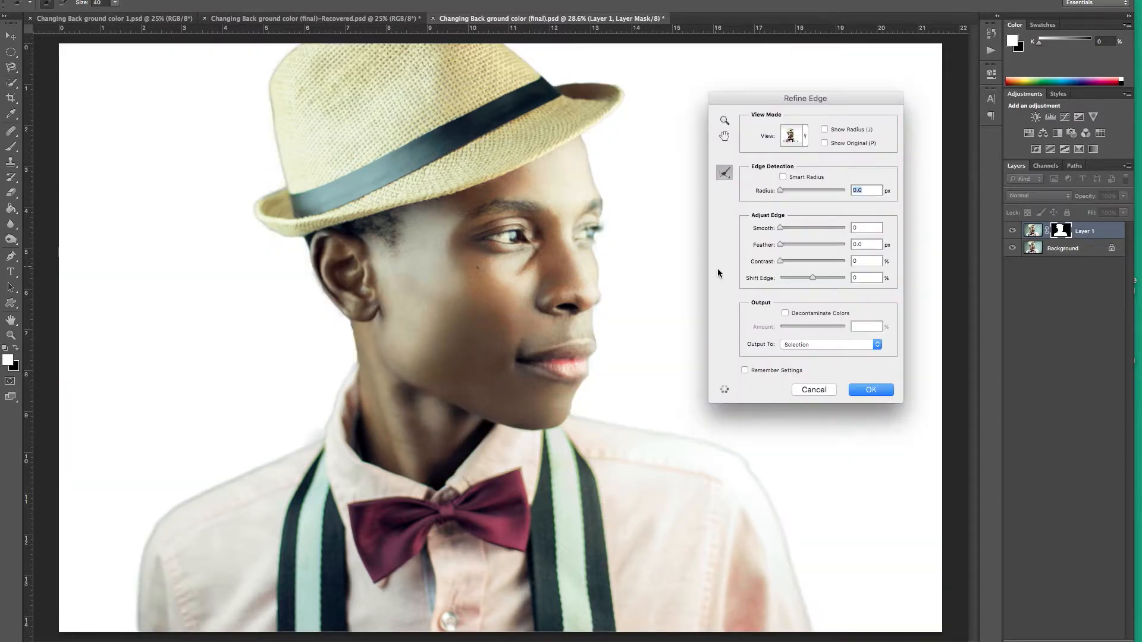
left_click(807, 138)
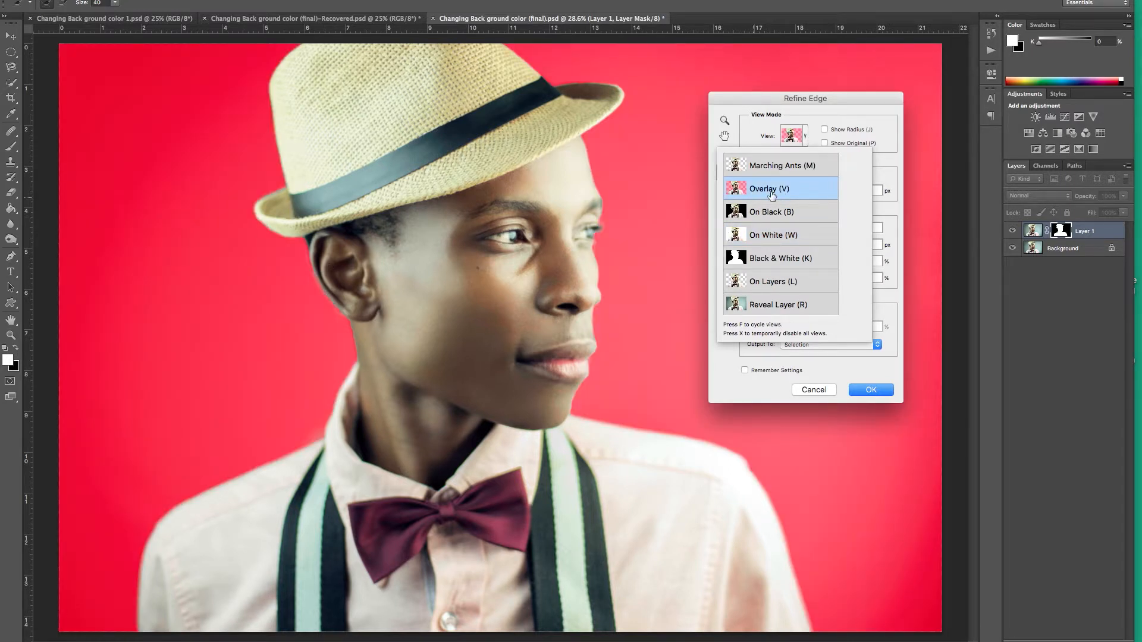
left_click(827, 387)
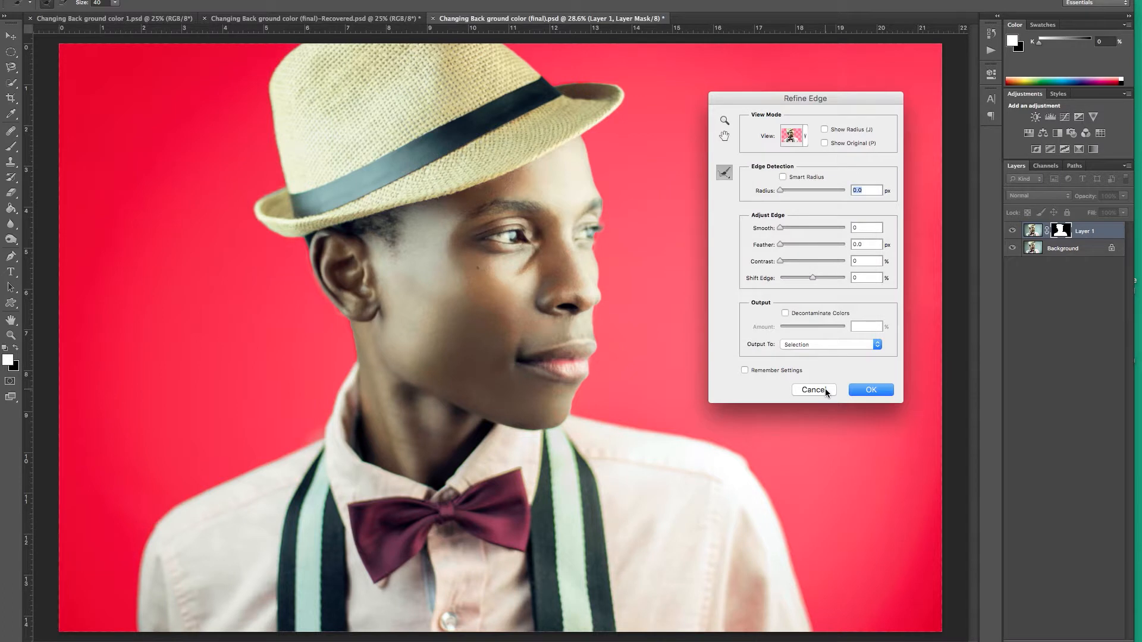
left_click(826, 388)
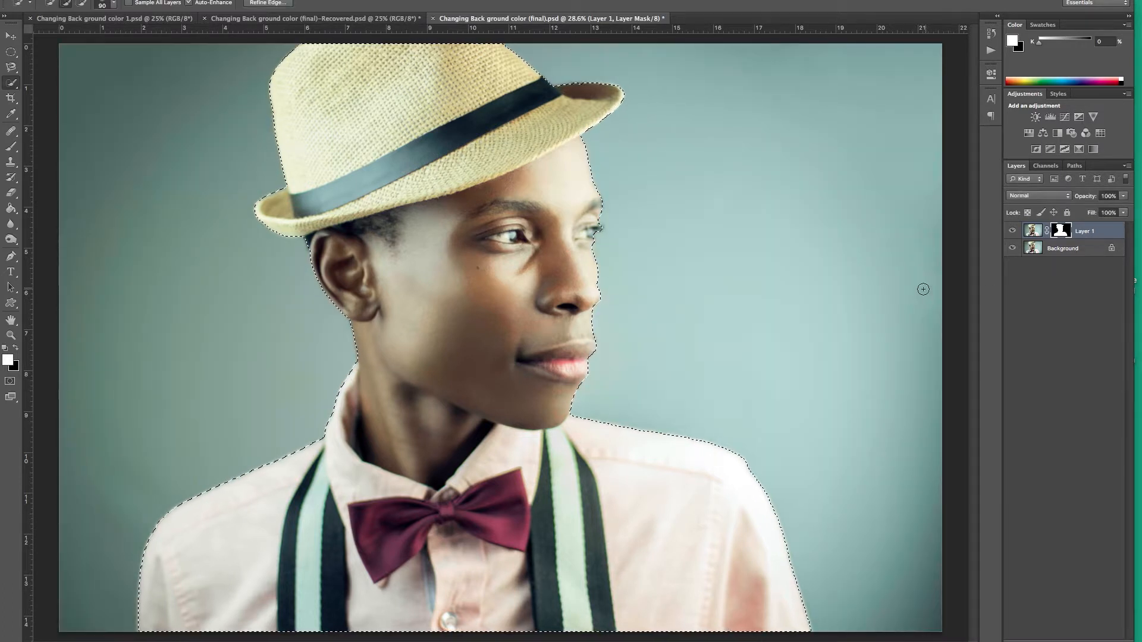
key("ctrl+d")
key("m")
key("v")
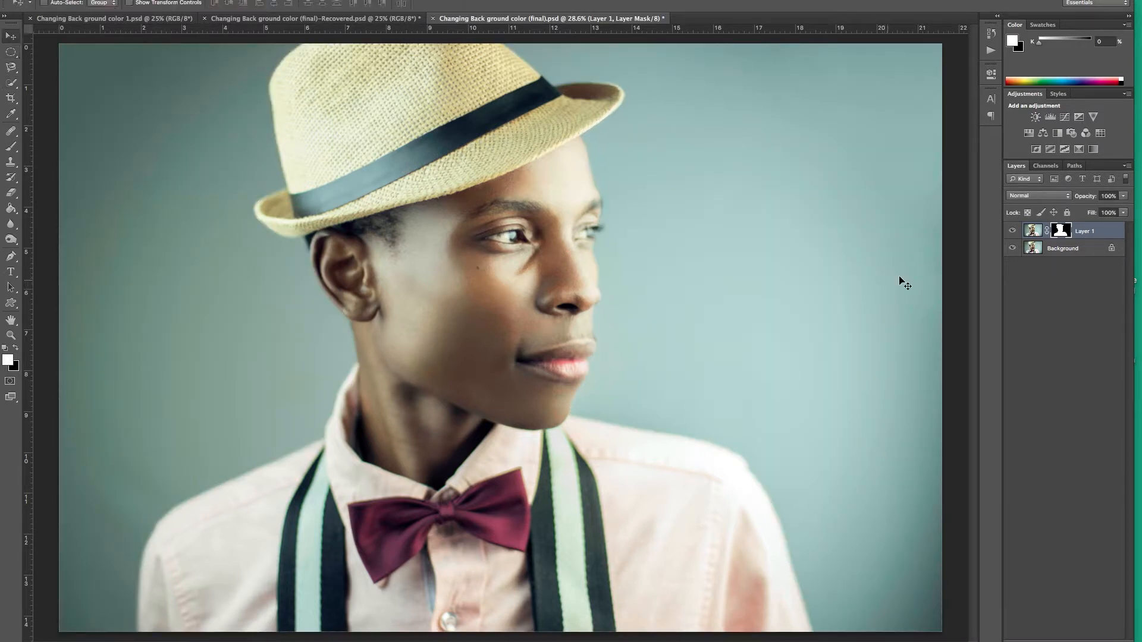
- Toggle the Background layer's visibility to compare the masked Layer 1 with the full photo
left_click(1012, 249)
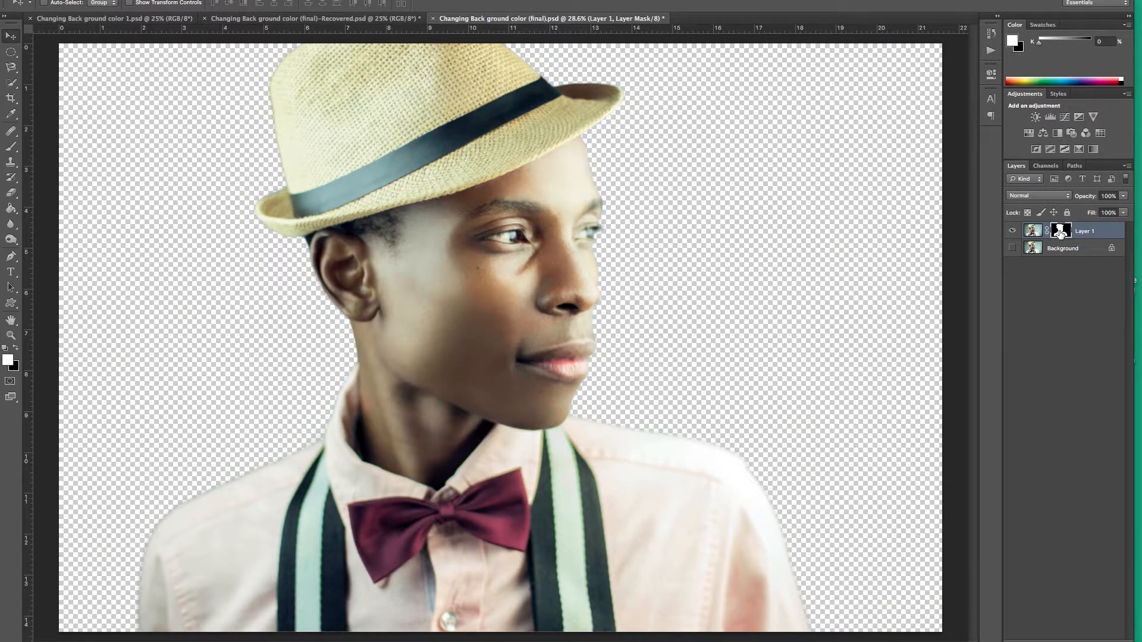
left_click(1012, 249)
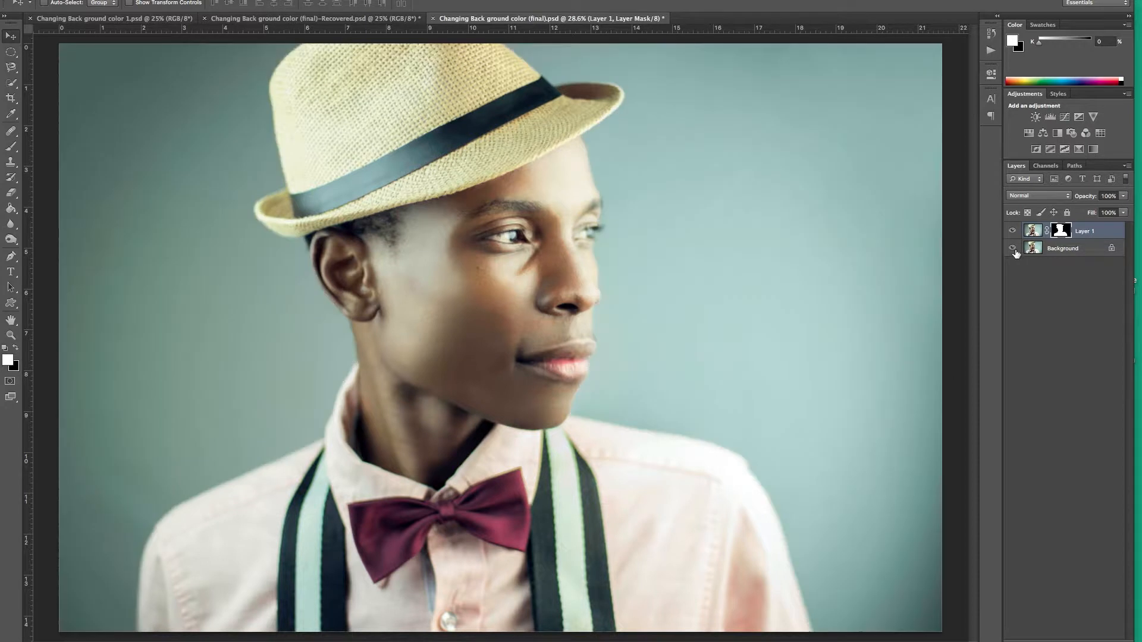
left_click(1012, 231)
- Hide Layer 1 and duplicate the Background layer
left_click(1033, 249)
key("m")
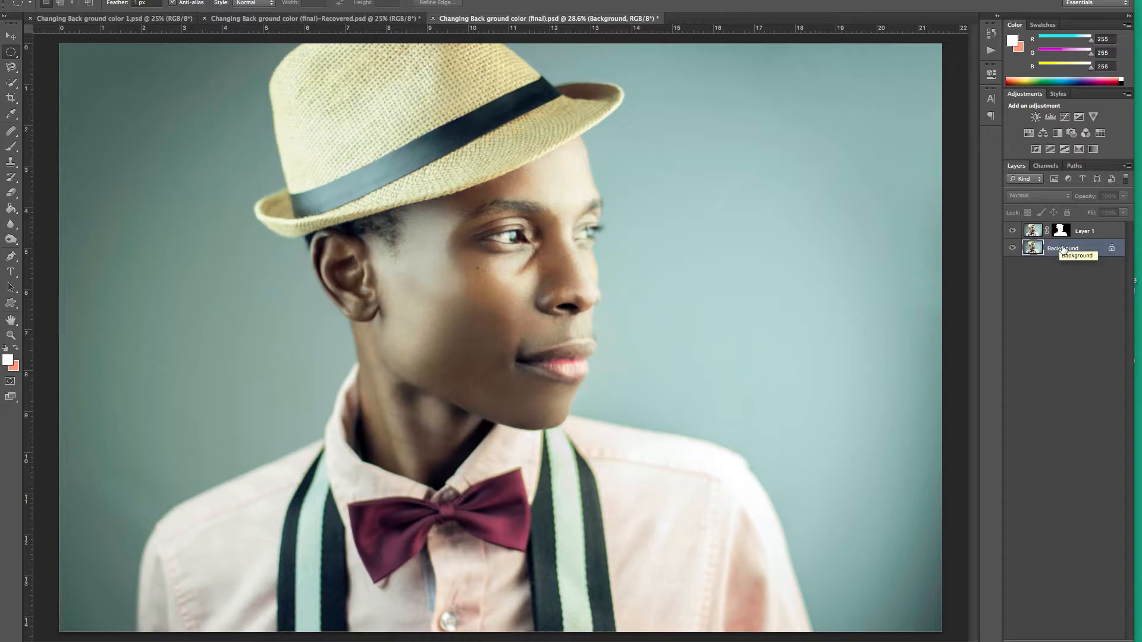
left_click(1012, 231)
key("ctrl+j")
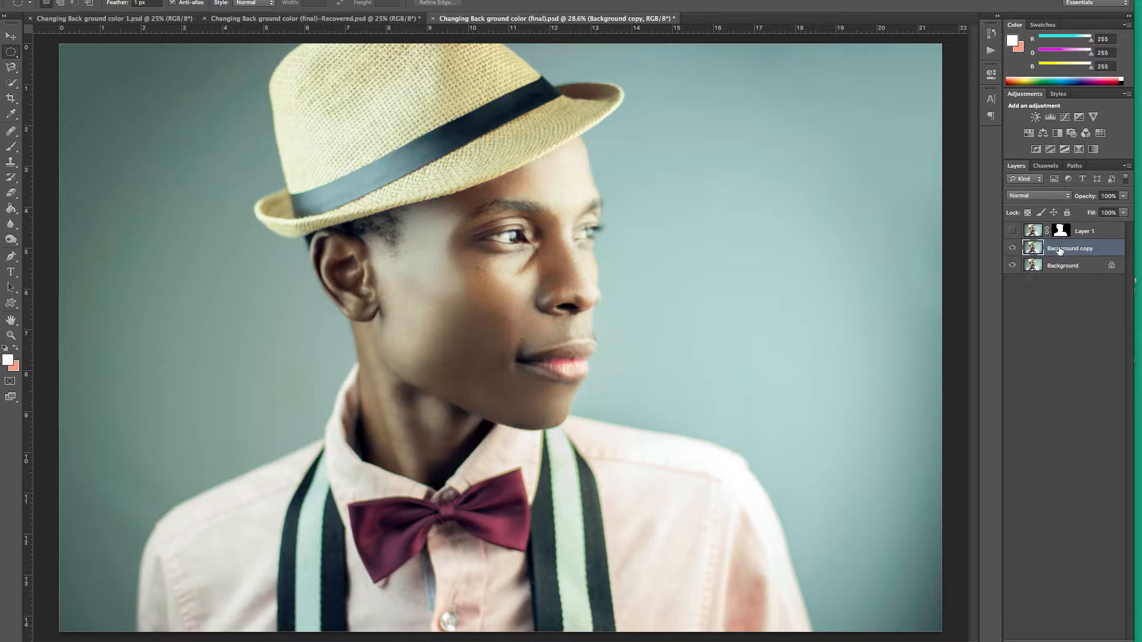
- Load Layer 1's mask as a selection and use it to add a layer mask to the Background copy
left_click(1061, 232, "ctrl")
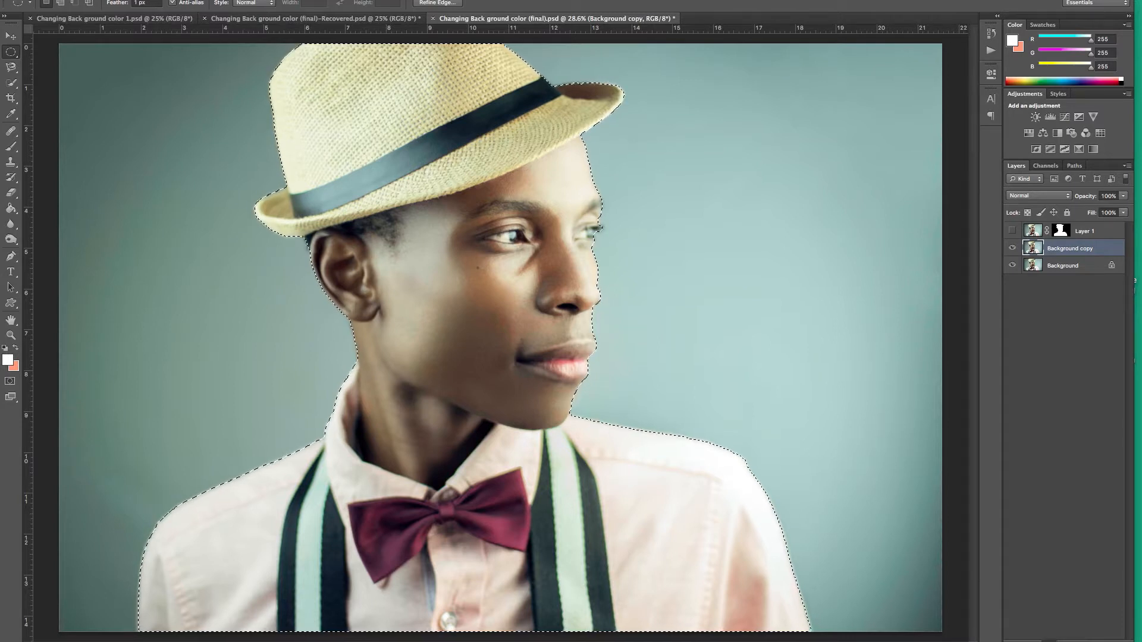
left_click(1050, 641)
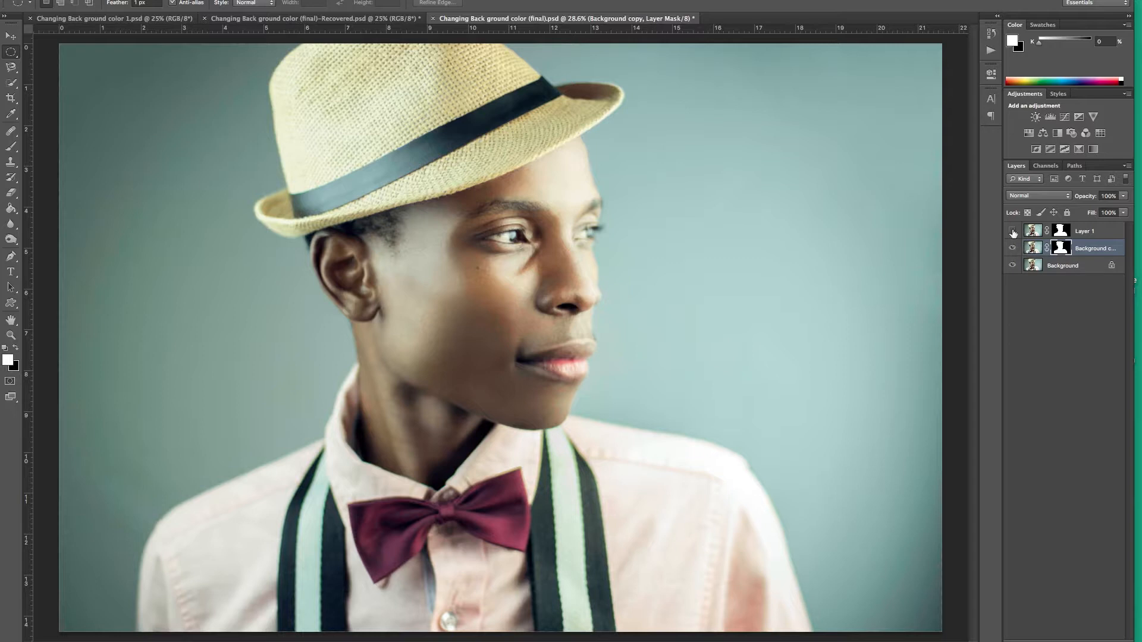
- Delete Layer 1 and hide the Background layer, toggling its visibility to compare the cutout with the original photo
left_click(1012, 266)
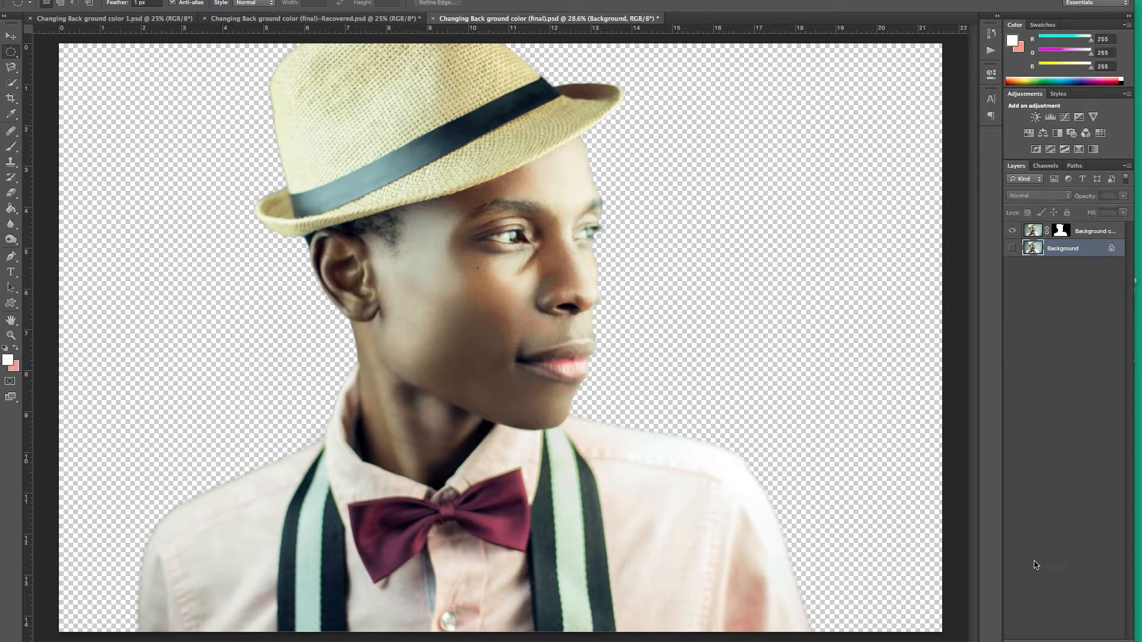
left_click(1013, 250)
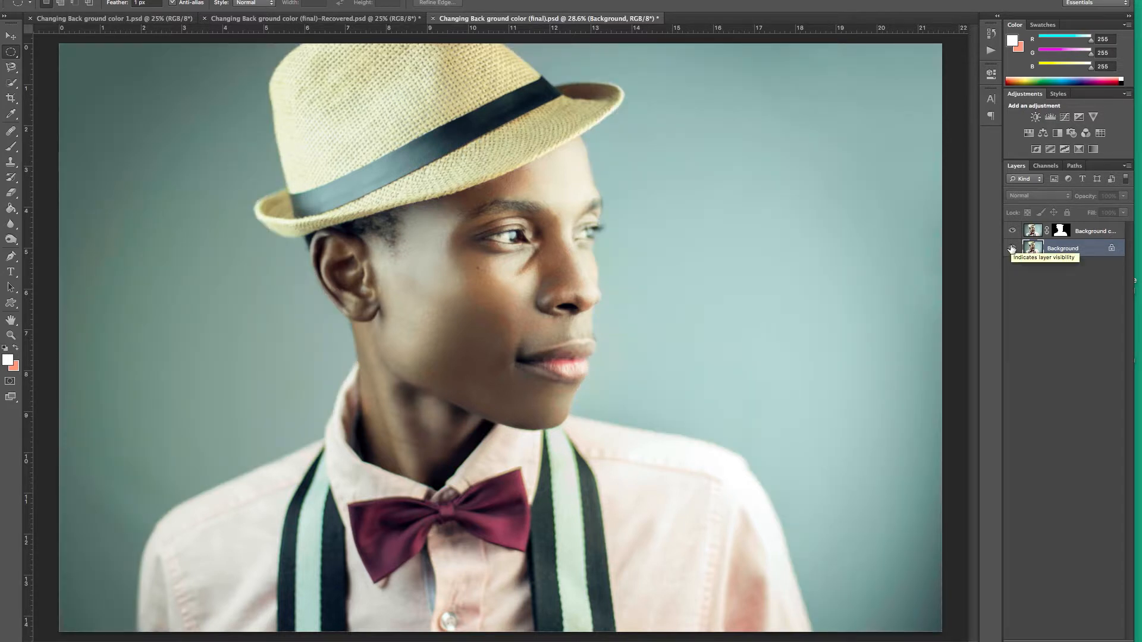
left_click(1013, 249)
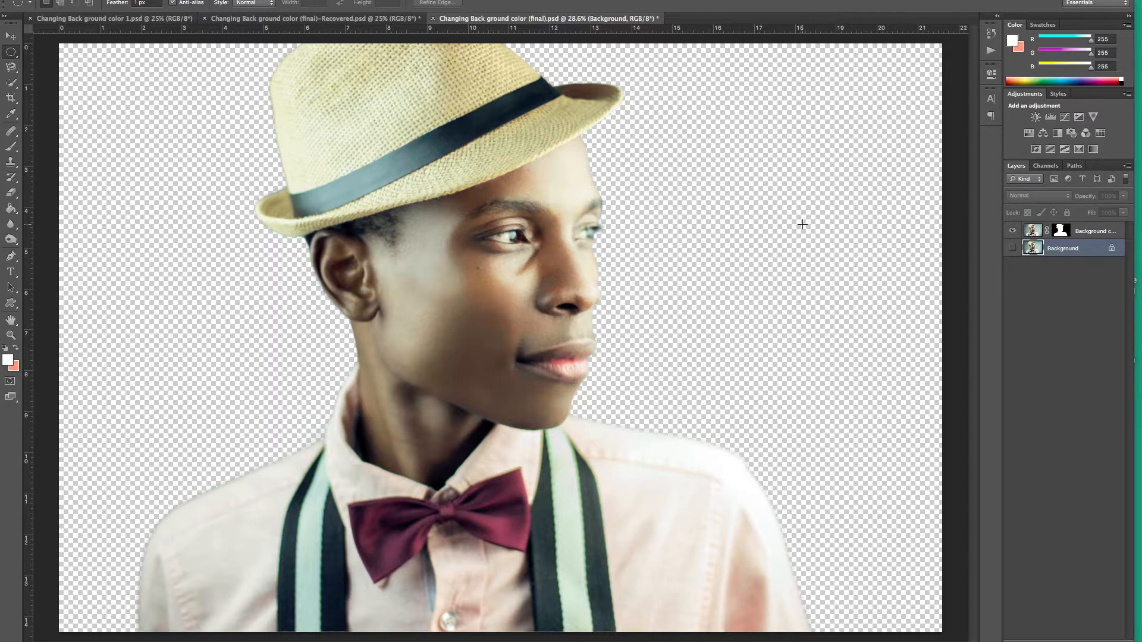
- Add a golden-yellow Solid Color fill layer and place it directly below the masked Background copy
left_click(1075, 231)
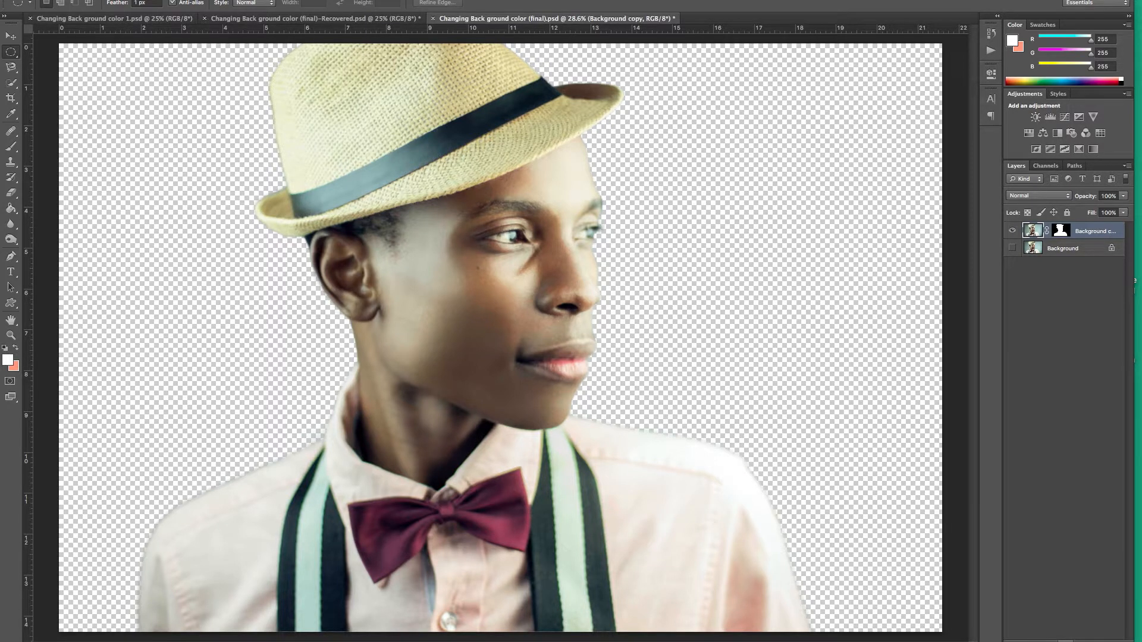
left_click(1065, 641)
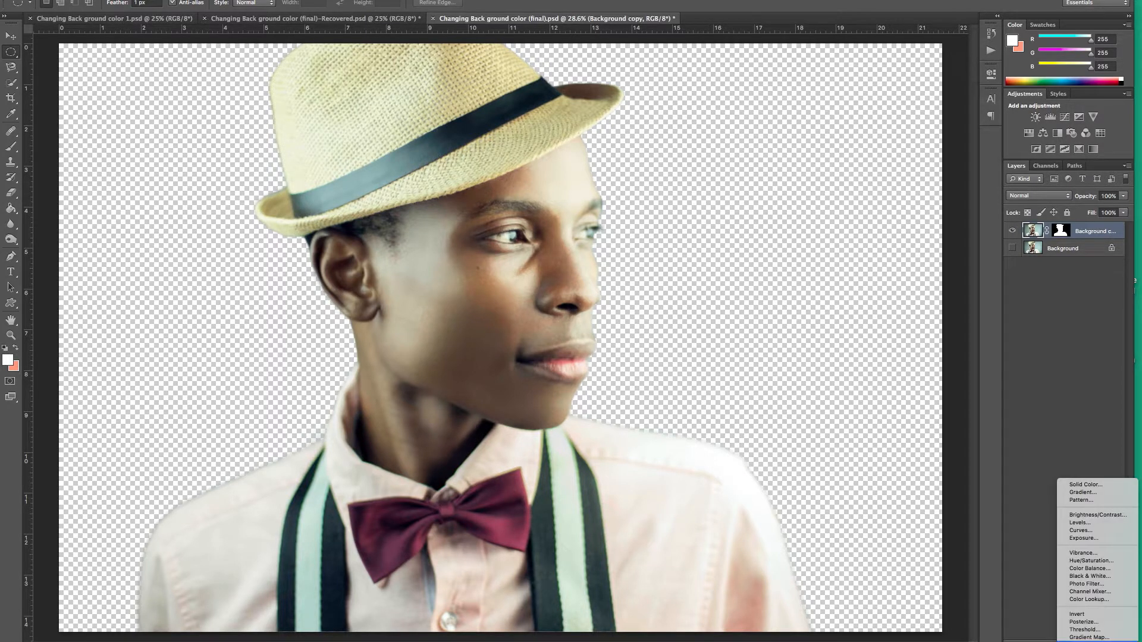
left_click(1091, 485)
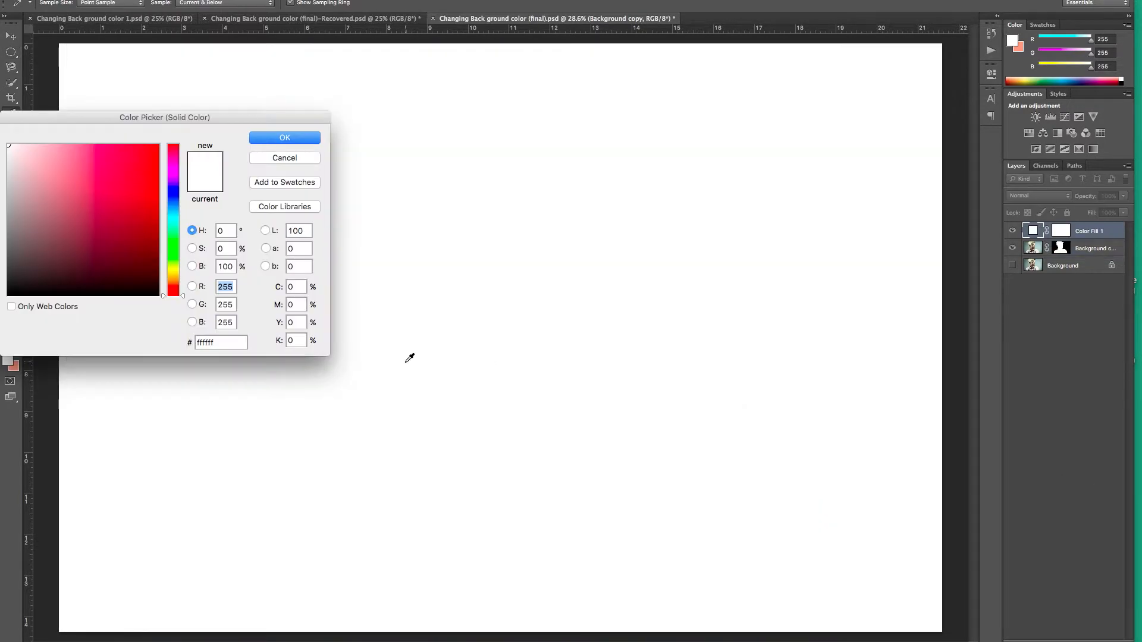
mouse_move(120, 204)
left_mouse_down()
mouse_move(98, 203)
mouse_move(101, 223)
left_mouse_up()
left_click(94, 185)
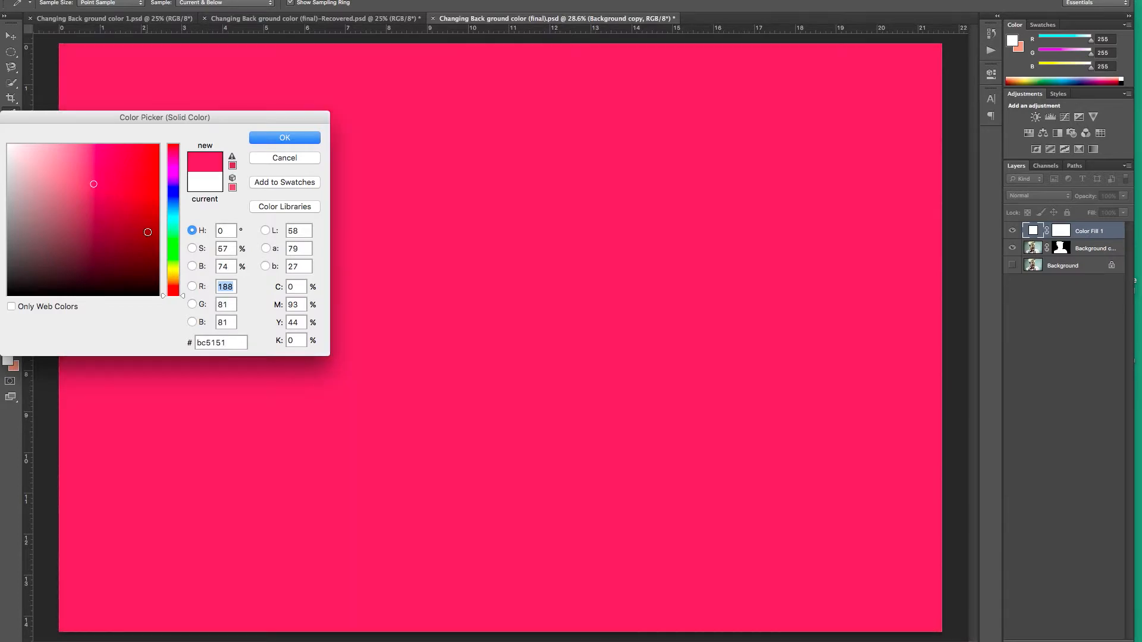
left_click(175, 274)
left_click_drag(119, 168, 122, 173)
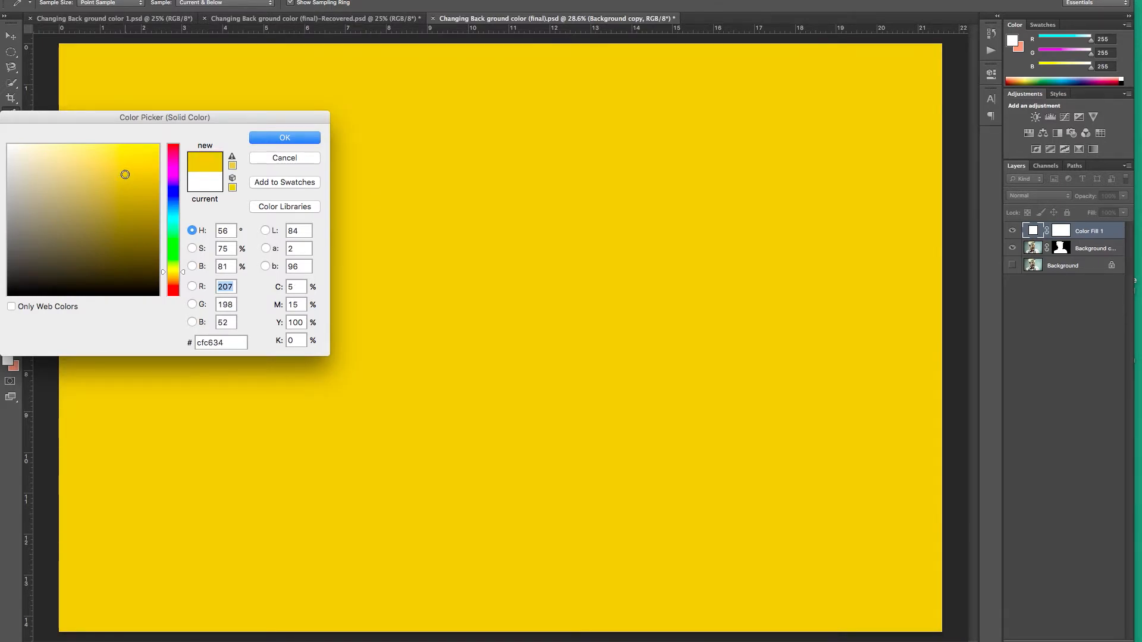
left_click_drag(126, 174, 129, 174)
left_click(265, 138)
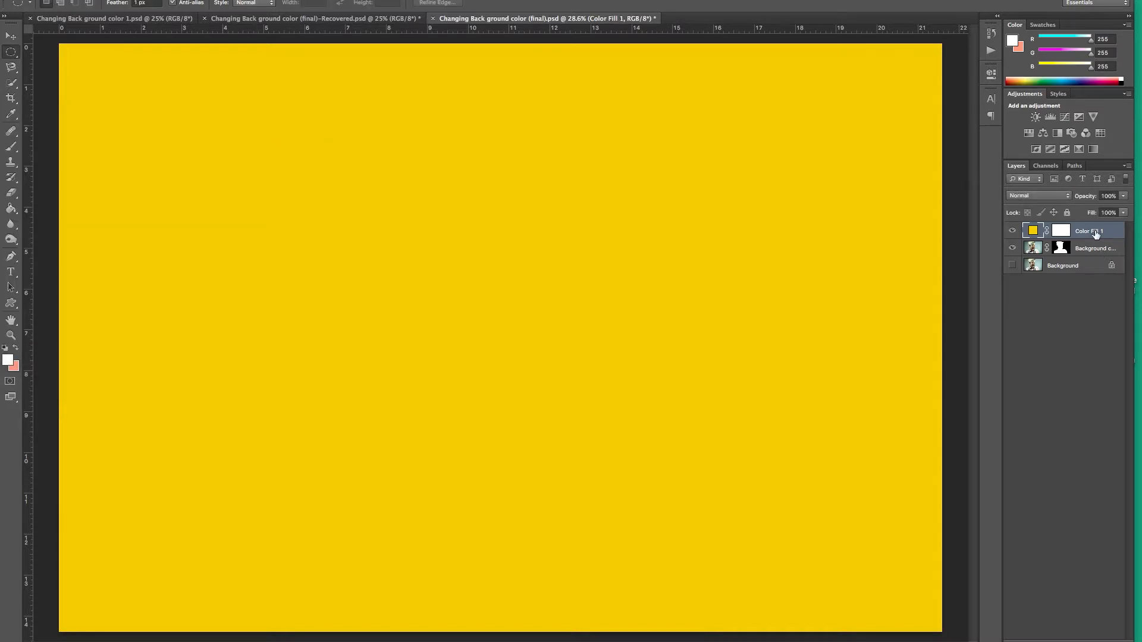
left_click_drag(1096, 234, 1095, 256)
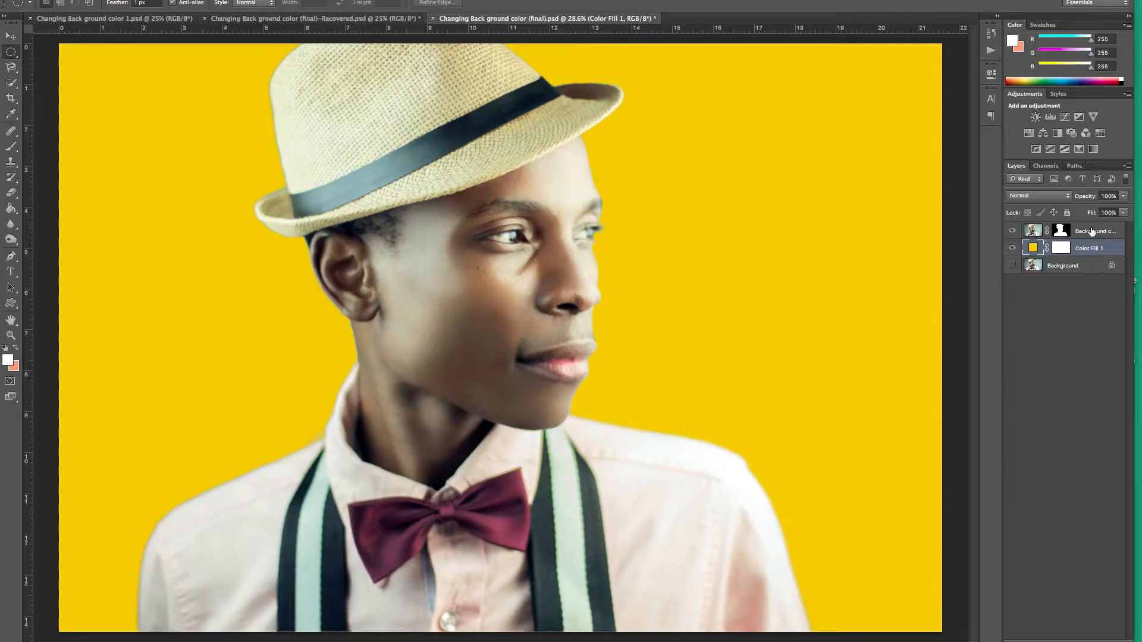
- Add a Hue/Saturation adjustment layer directly above Color Fill 1 and set its Lightness to -17
left_click(1095, 232)
left_click(1106, 247)
left_click(1029, 135)
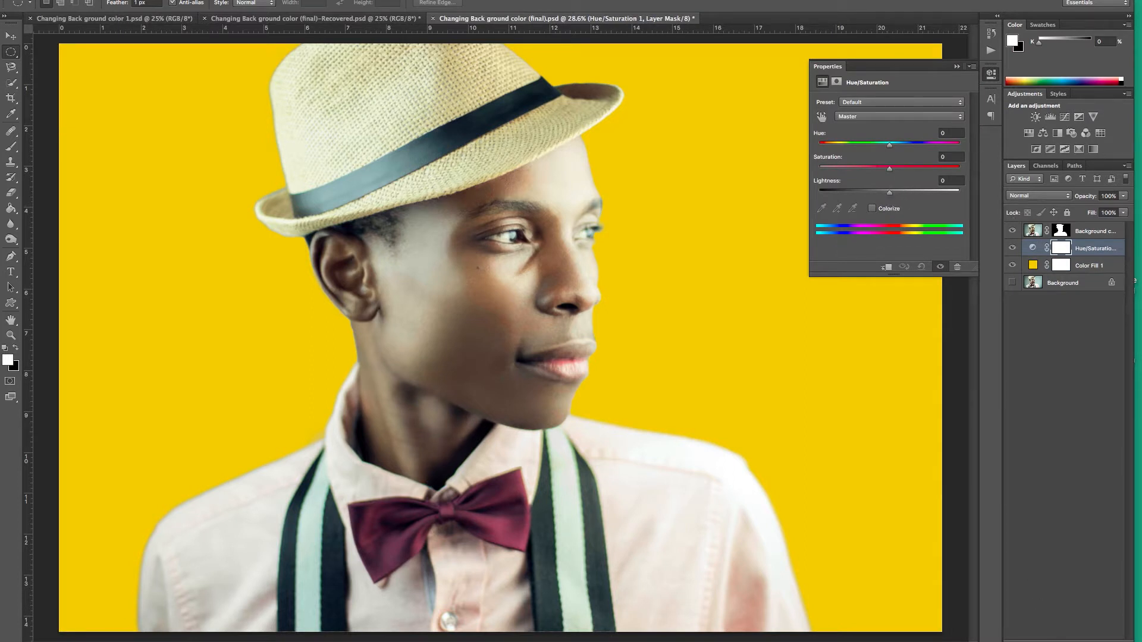
left_click(1059, 637)
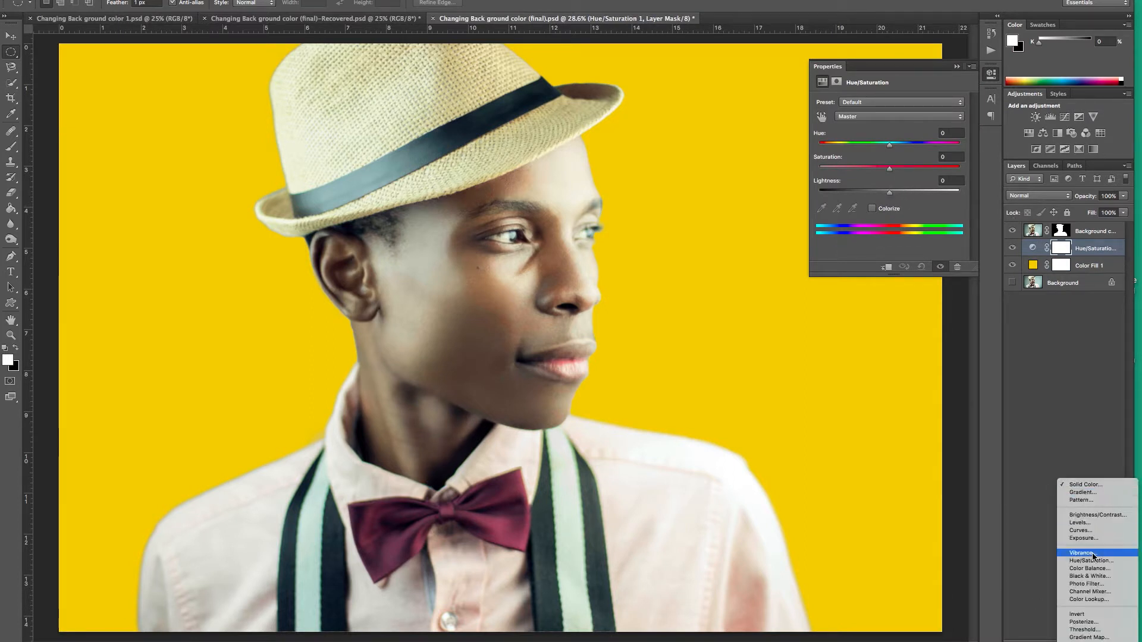
left_click(1062, 326)
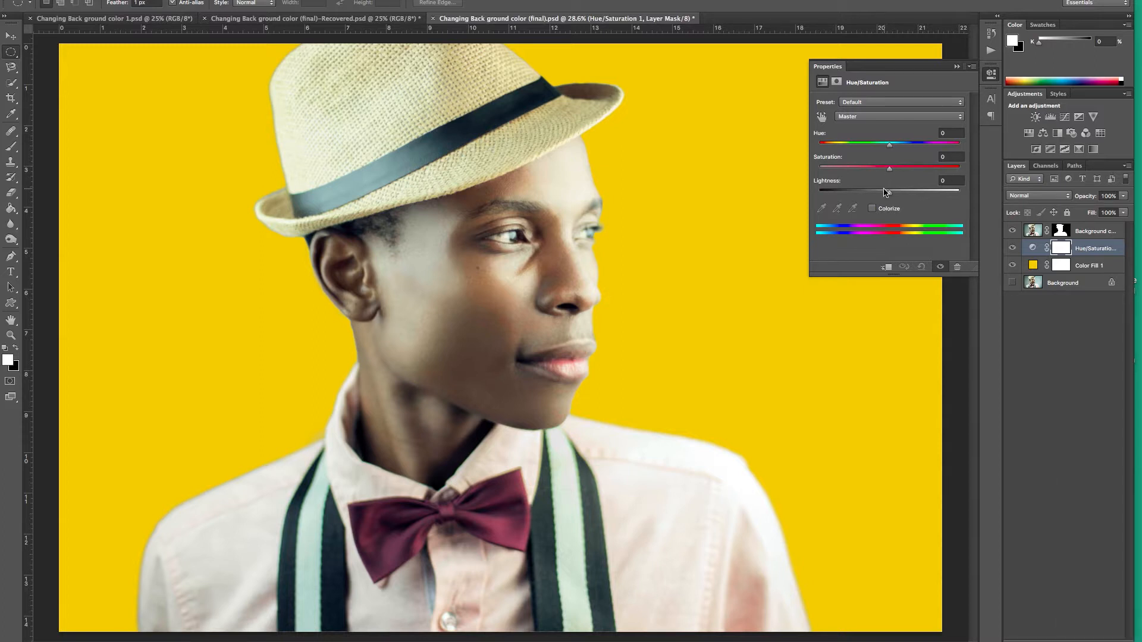
left_click_drag(884, 192, 880, 195)
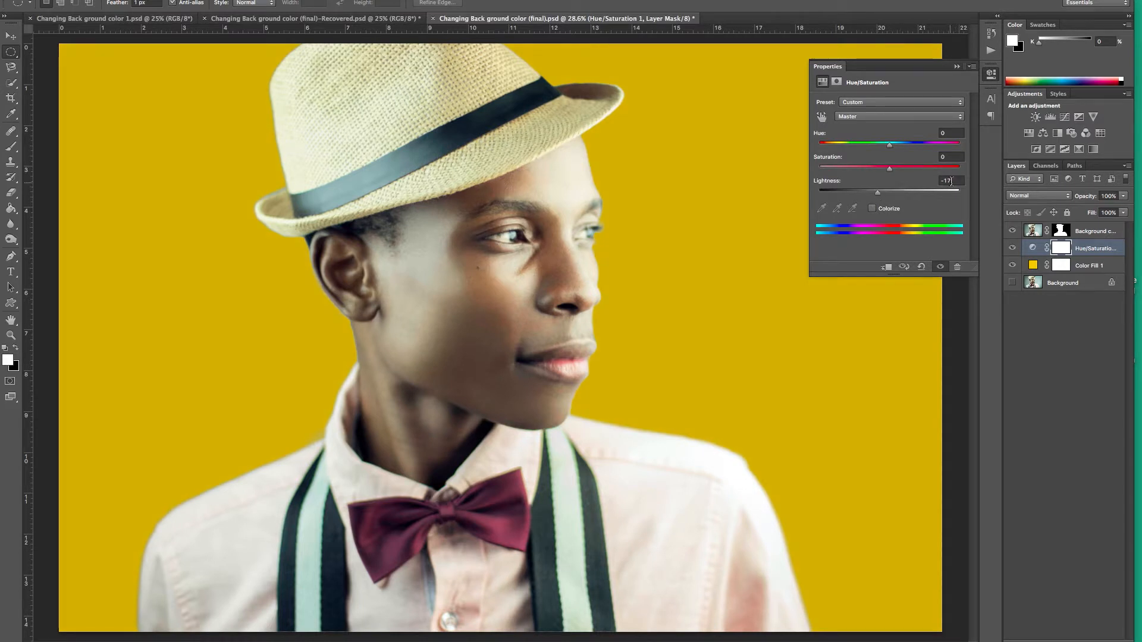
left_click(956, 67)
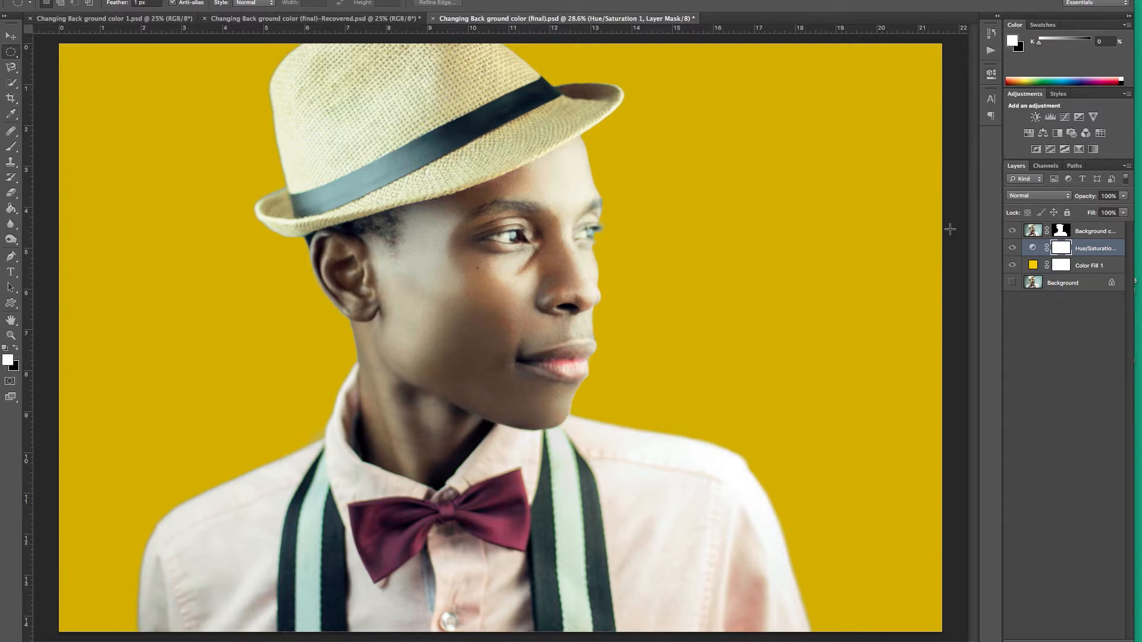
- Select an ellipse spanning the full canvas, clear it to black in the Hue/Saturation layer's mask, and deselect
left_click(14, 55)
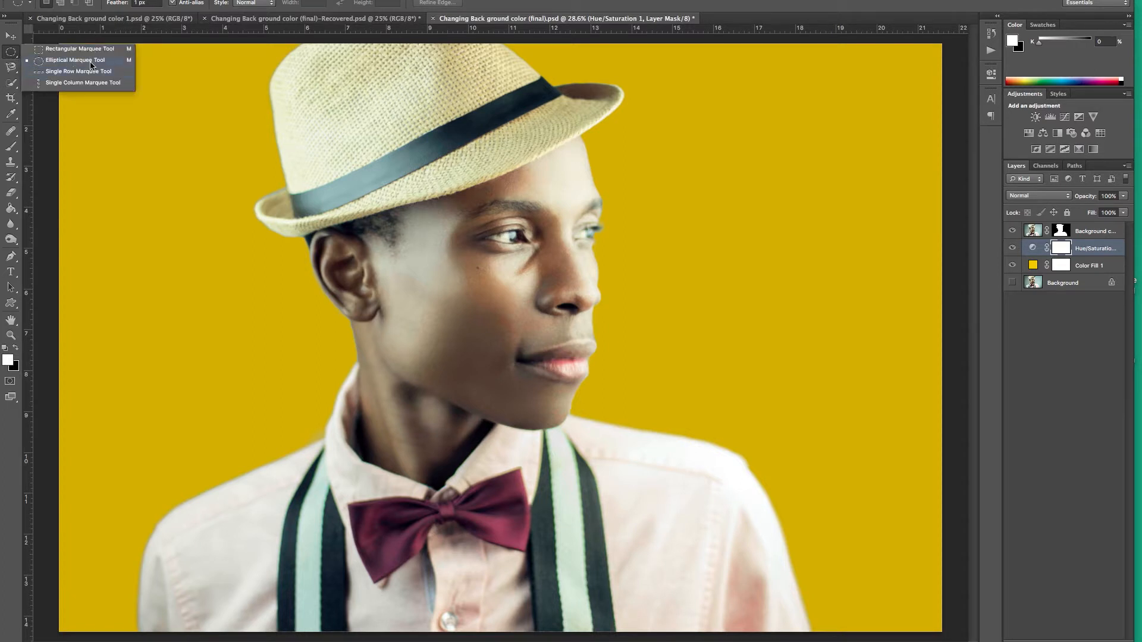
left_click(48, 119)
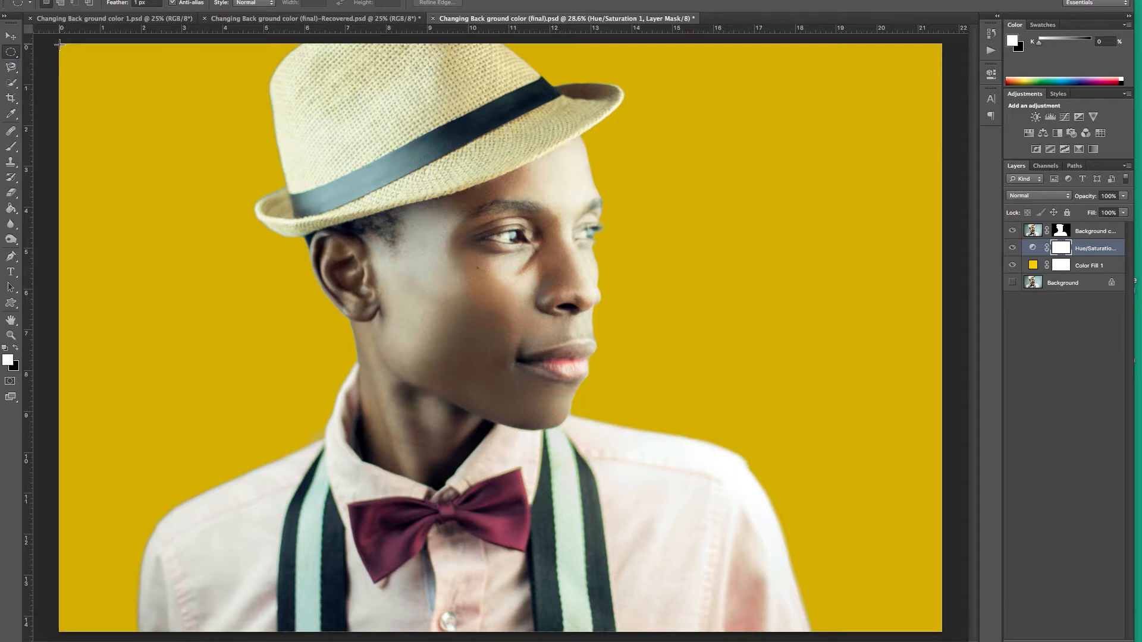
left_click_drag(59, 44, 941, 630)
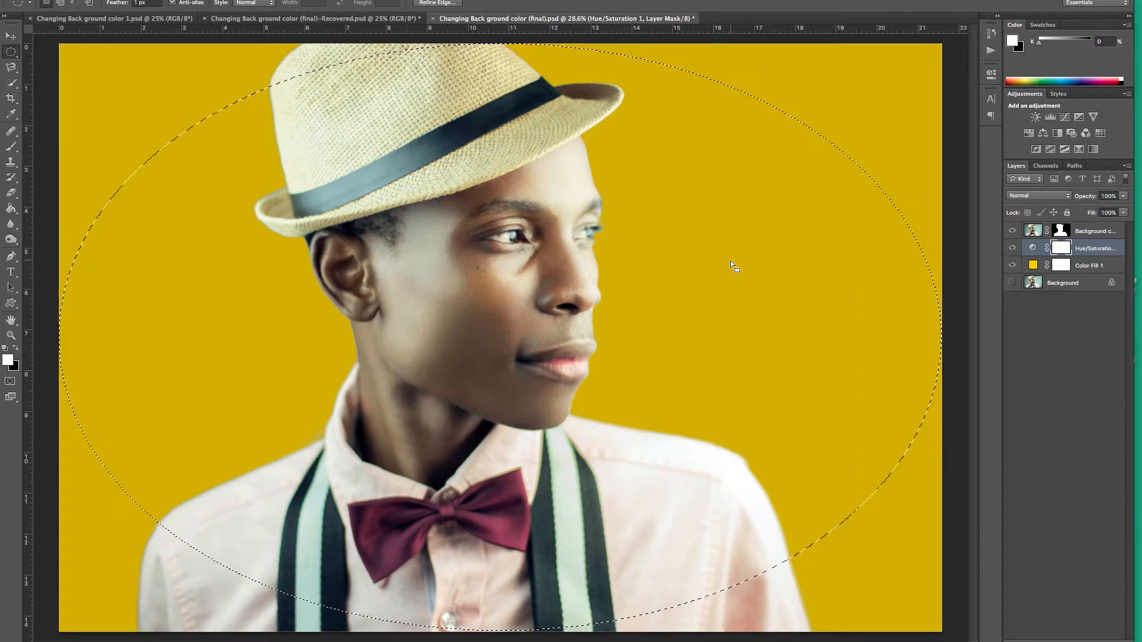
key("BackSpace")
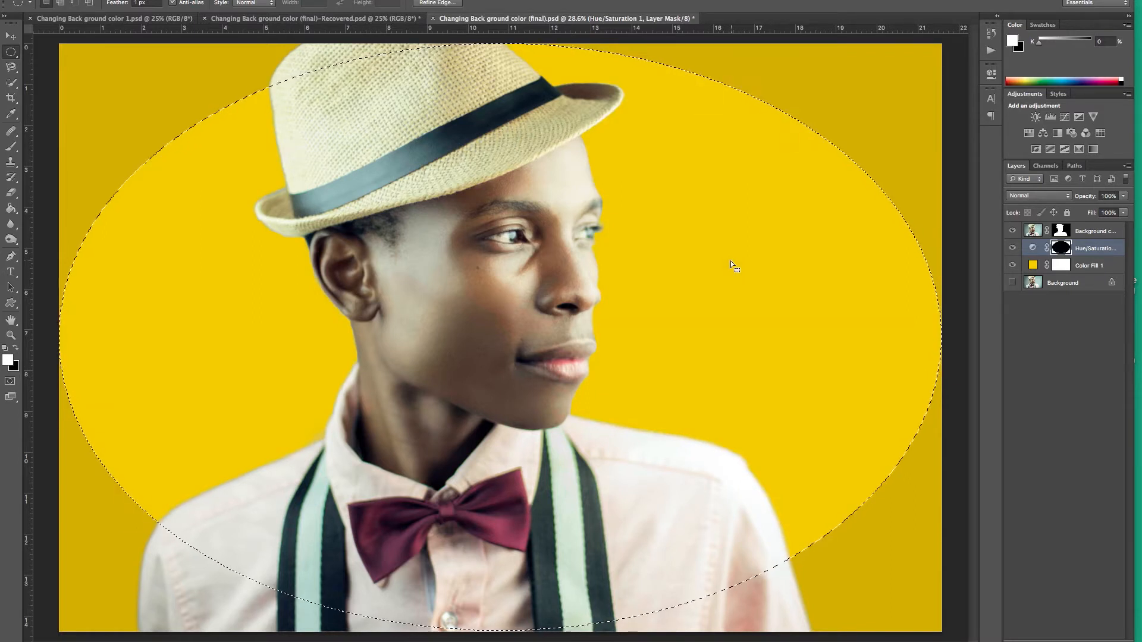
left_click(771, 81)
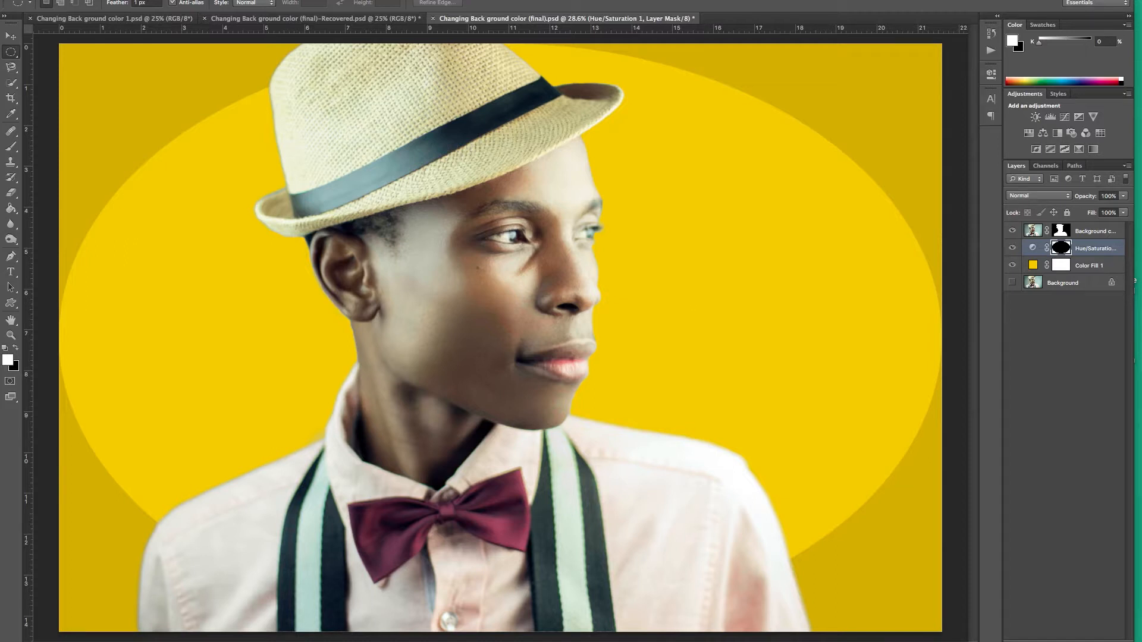
- Apply a Gaussian Blur with a large radius to the Hue/Saturation mask to soften the ellipse into a vignette
left_click(280, 1)
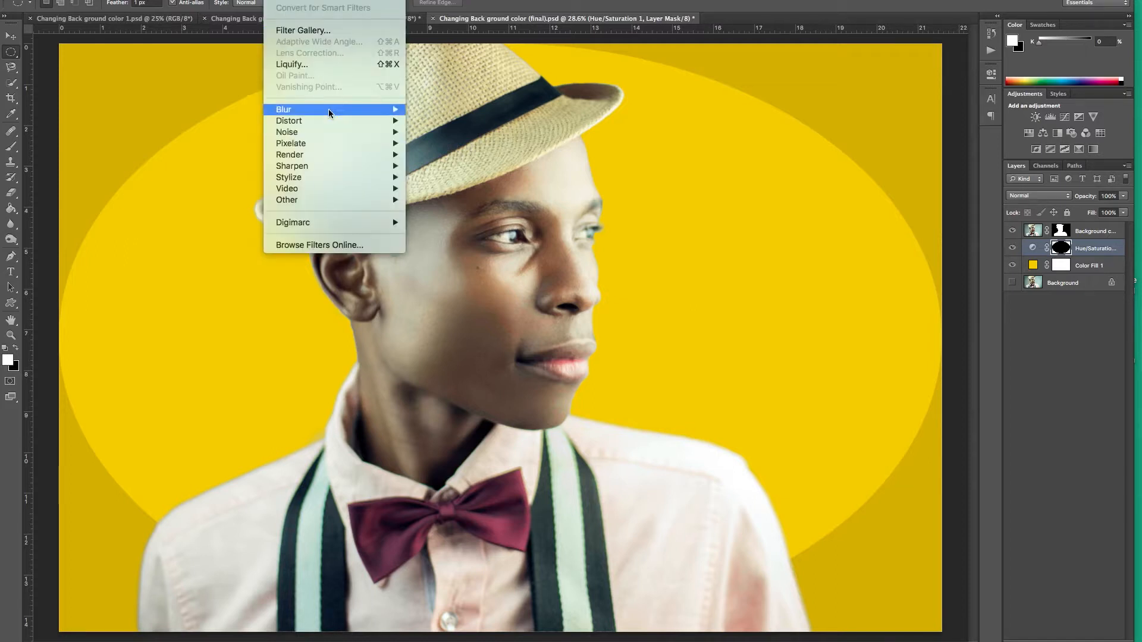
mouse_move(328, 110)
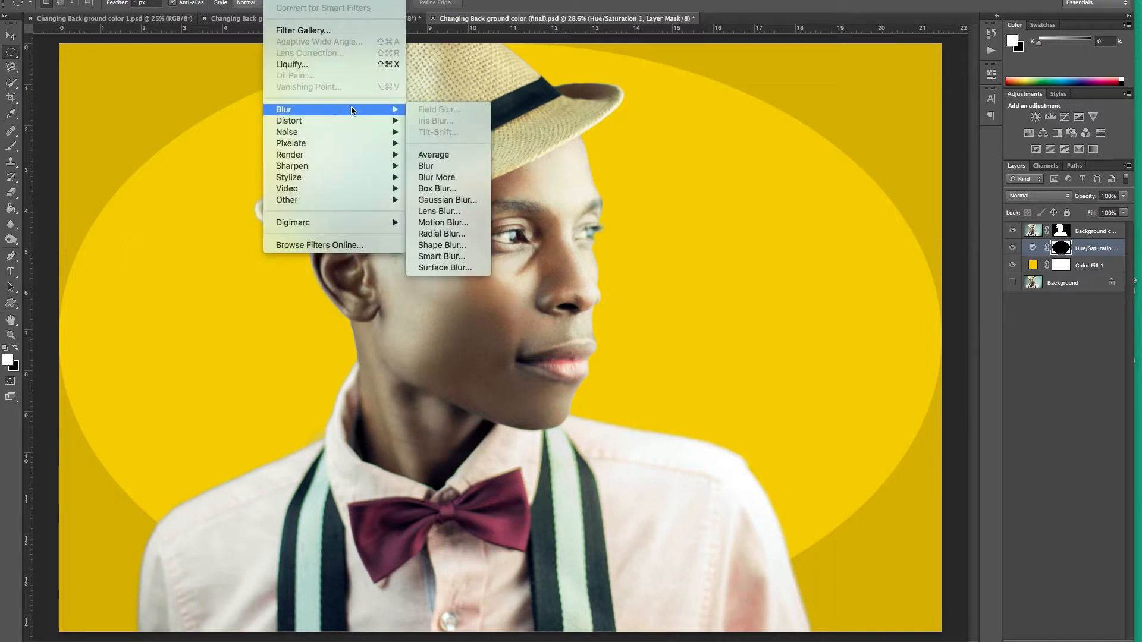
left_click(455, 199)
left_click_drag(763, 79, 795, 204)
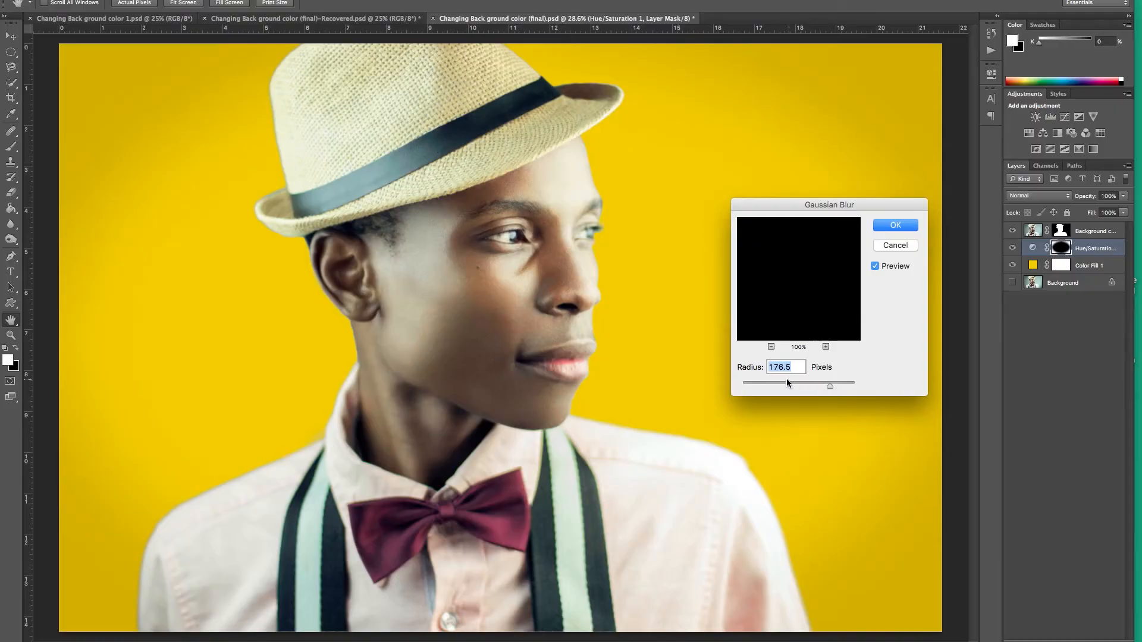
left_click(754, 381)
left_click(763, 381)
left_click_drag(819, 381, 822, 382)
left_click(832, 382)
left_click_drag(831, 383, 833, 385)
left_click_drag(832, 384, 831, 383)
left_click(891, 218)
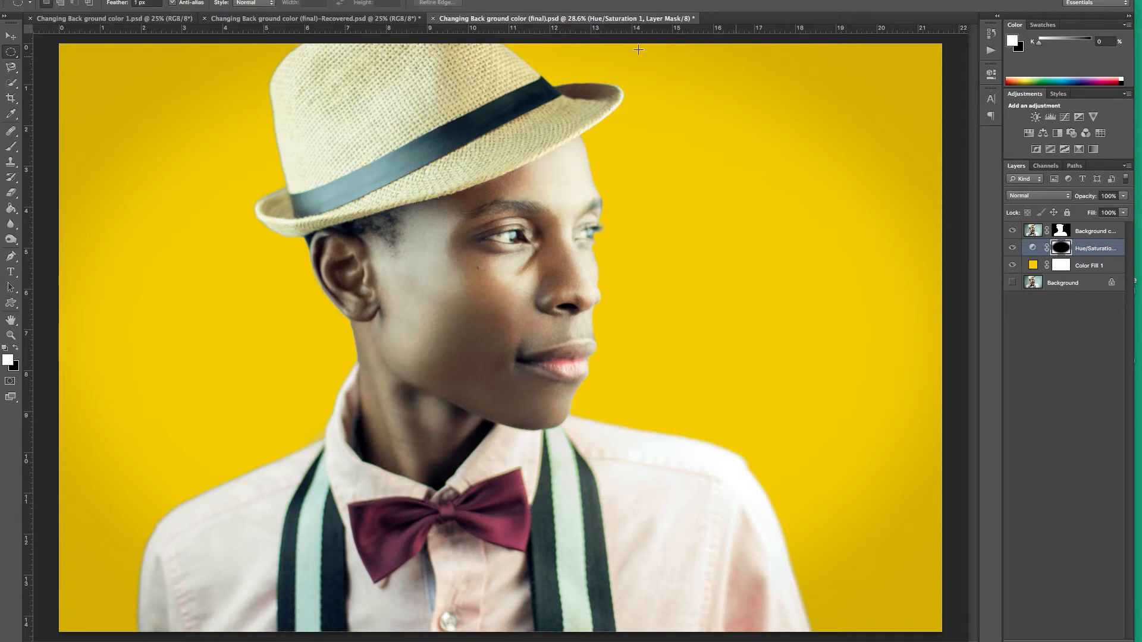
- Toggle the Hue/Saturation layer's visibility repeatedly to compare the backdrop with and without the vignette
left_click(1013, 250)
left_click(1013, 249)
left_click(1013, 249)
left_click(1013, 248)
left_click(1013, 248)
left_click(1013, 249)
left_click(1013, 248)
left_click(1013, 249)
left_click(1013, 249)
left_click(1013, 248)
- Recolour Color Fill 1, trying a blue and settling on teal #34999d
double_click(1033, 266)
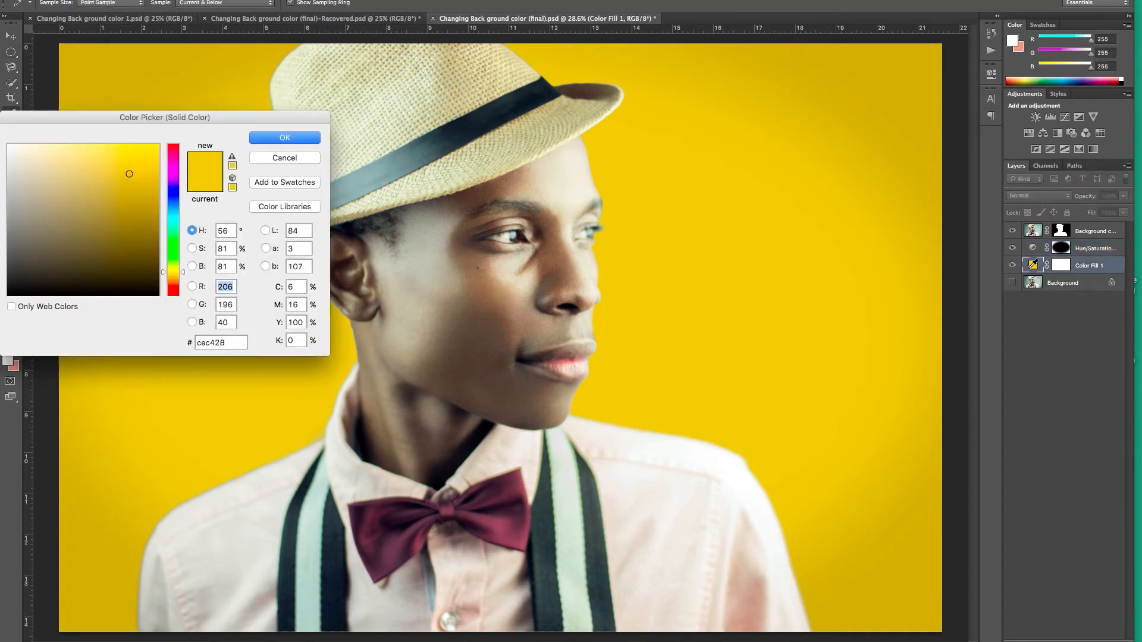
left_click_drag(223, 116, 1047, 337)
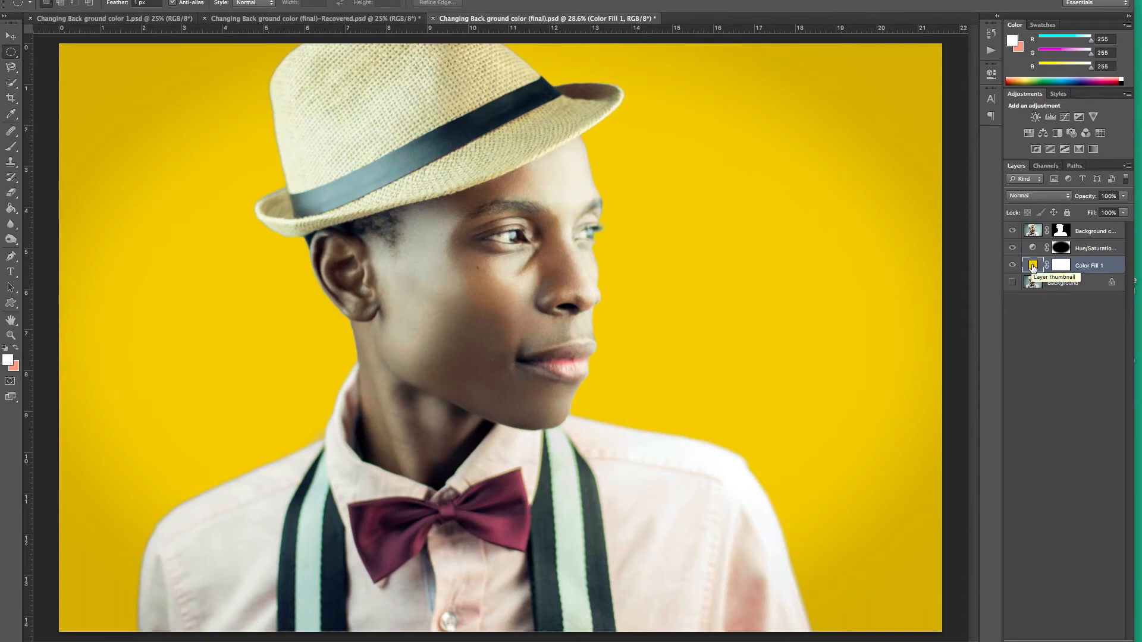
double_click(1033, 266)
left_click_drag(1023, 334, 974, 249)
left_click(936, 333)
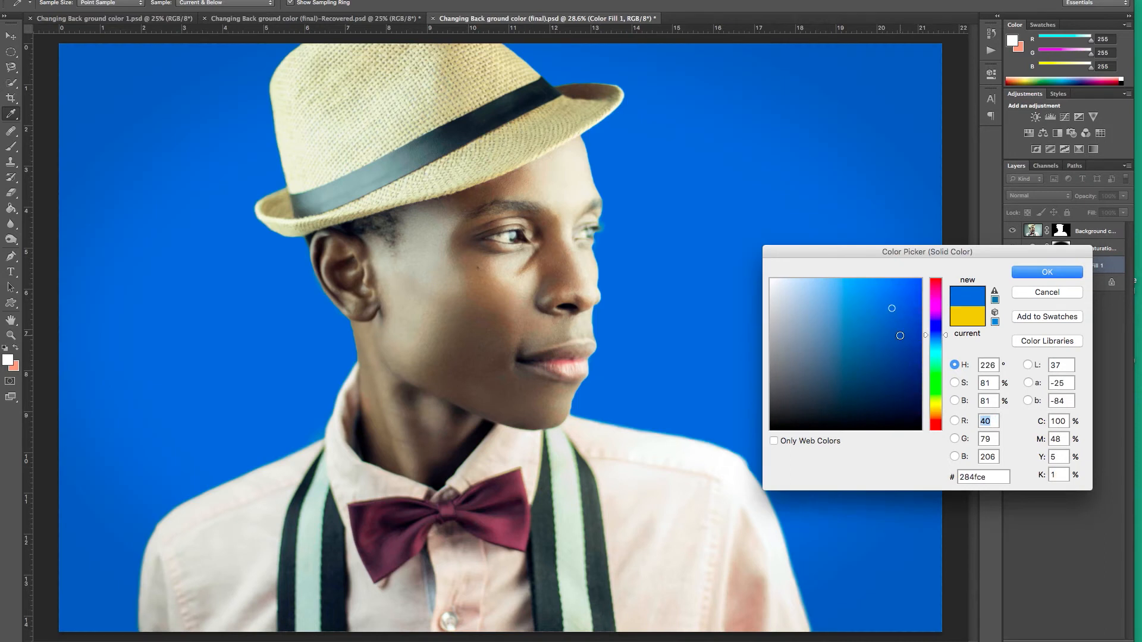
left_click(898, 335)
left_click(933, 352)
left_click(879, 328)
left_click(871, 337)
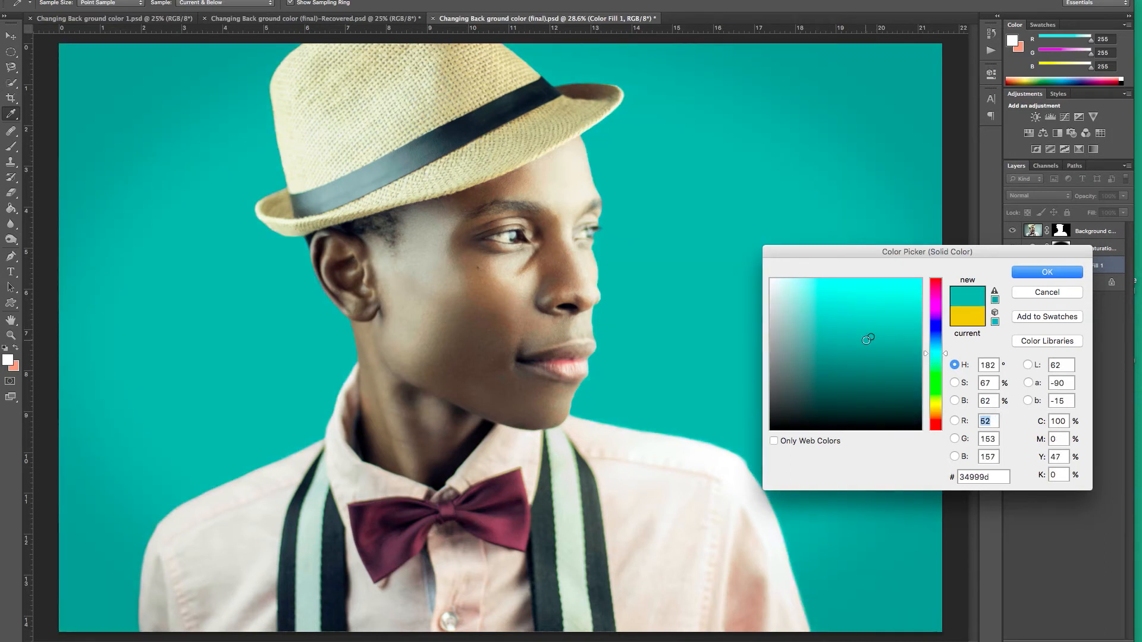
left_click(1047, 272)
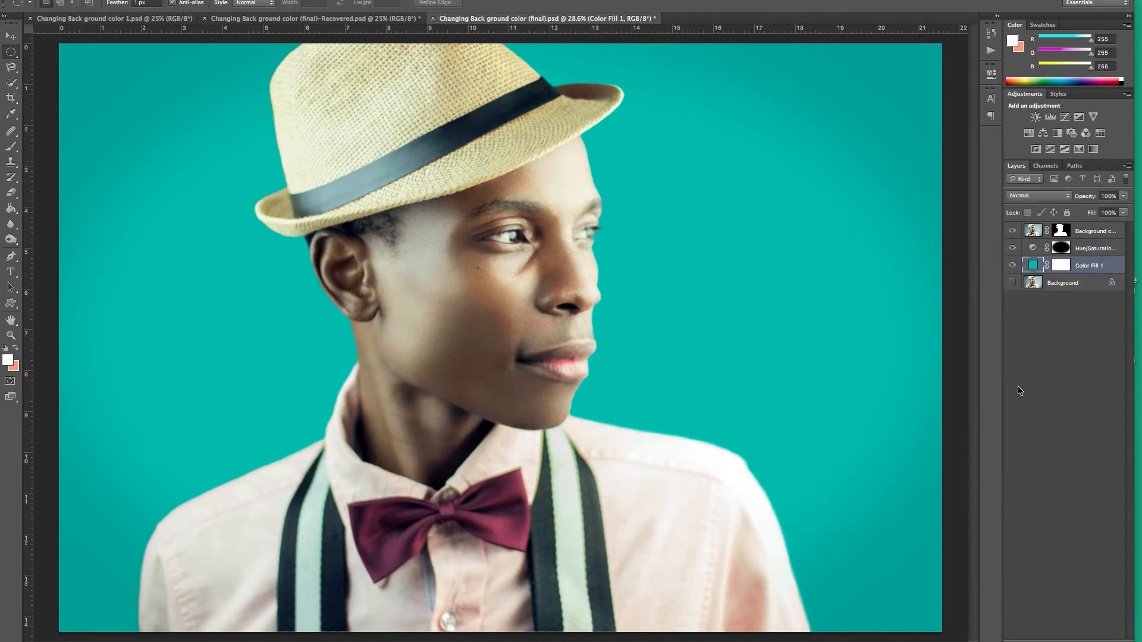
- Try a bright green shade for Color Fill 1
double_click(1035, 268)
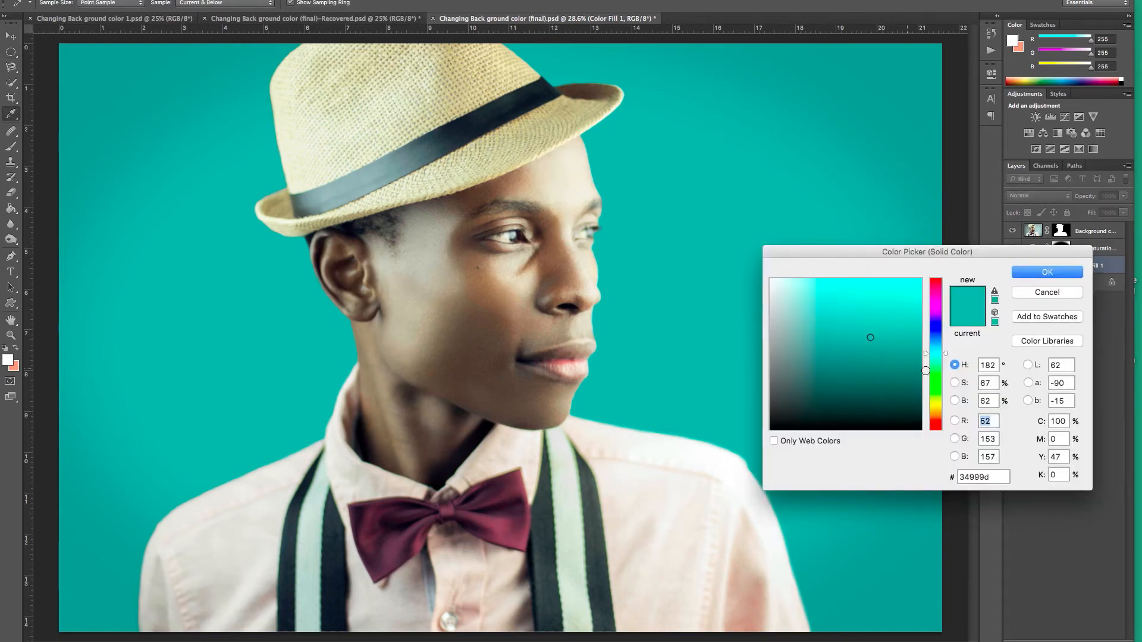
left_click(936, 375)
left_click(873, 306)
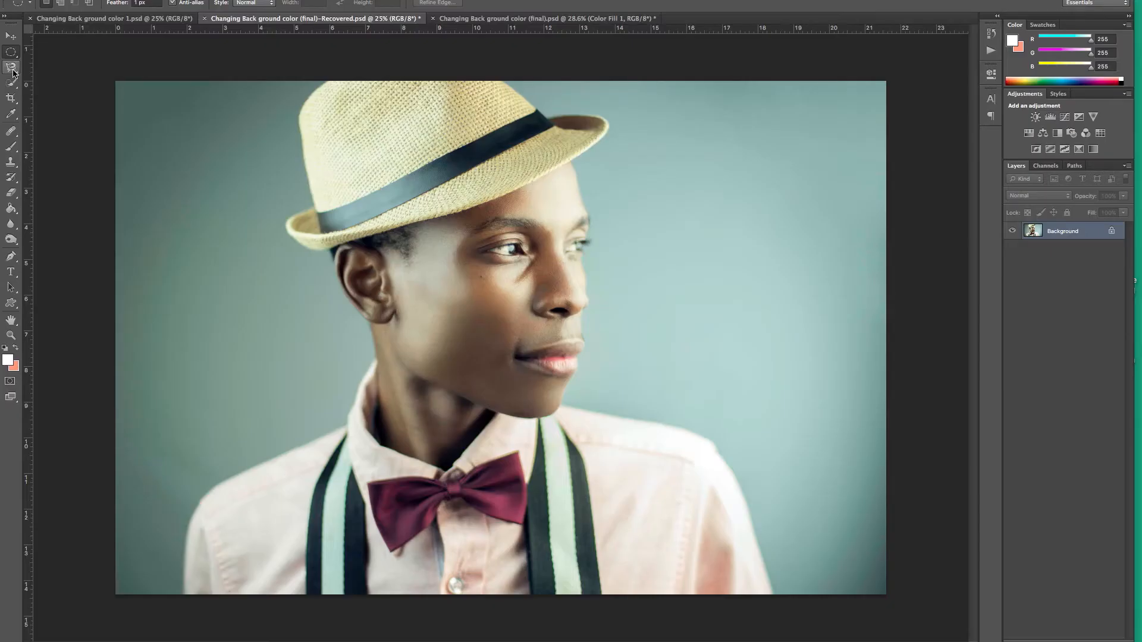
- In the recovered document, review the Quick Selection, Lasso, Magnetic Lasso and Pen tools for cutting out the man
left_click(12, 83)
left_click(12, 83)
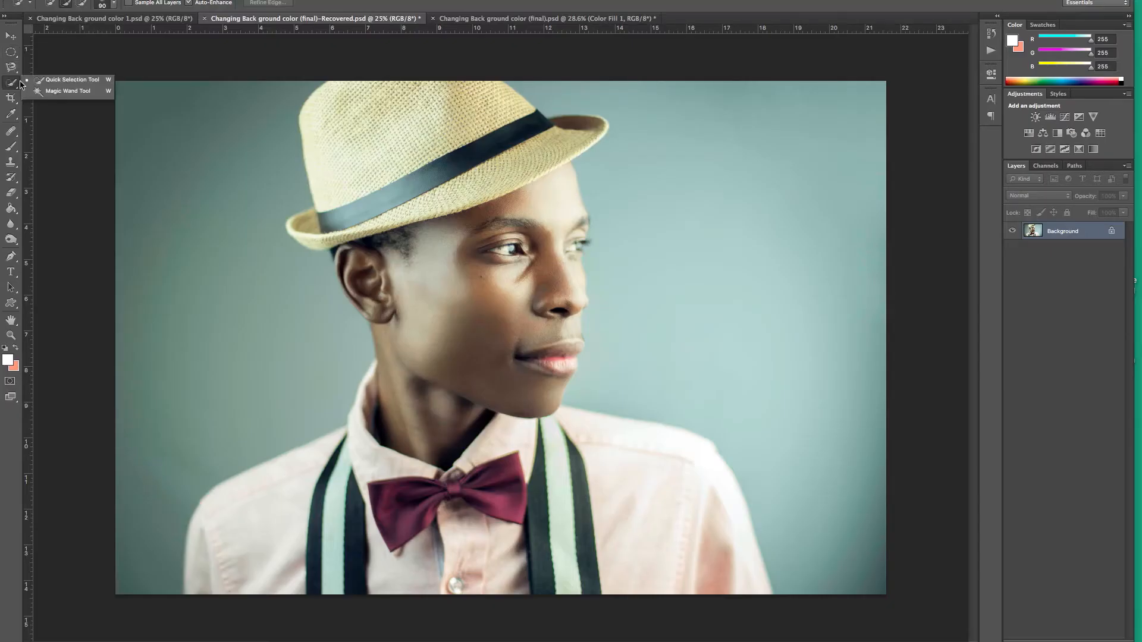
left_click(11, 67)
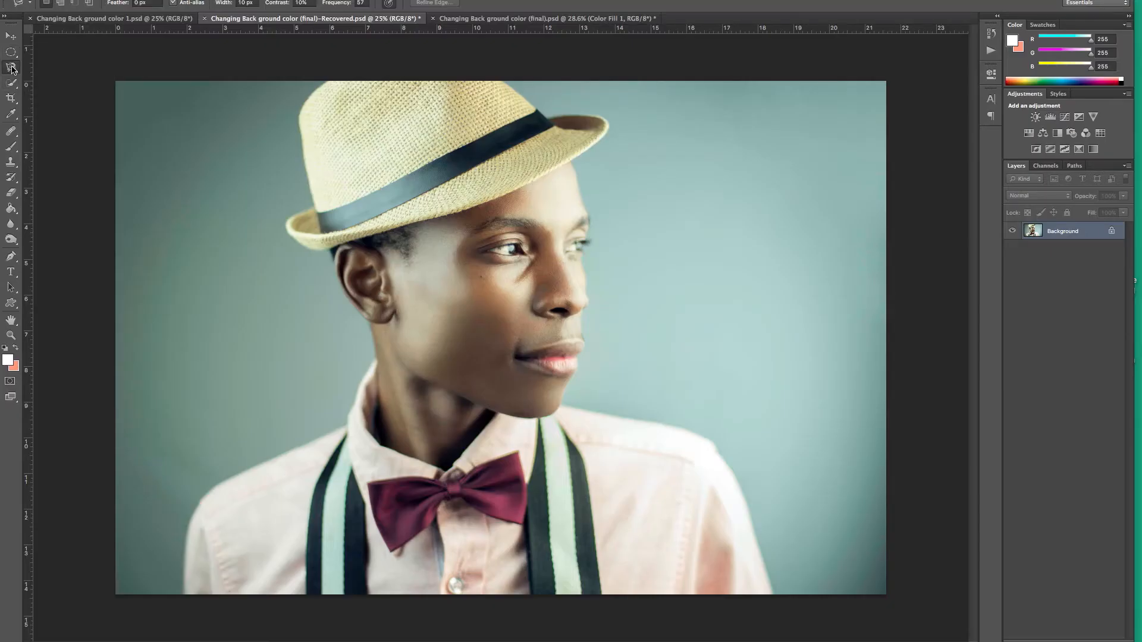
left_click(38, 64)
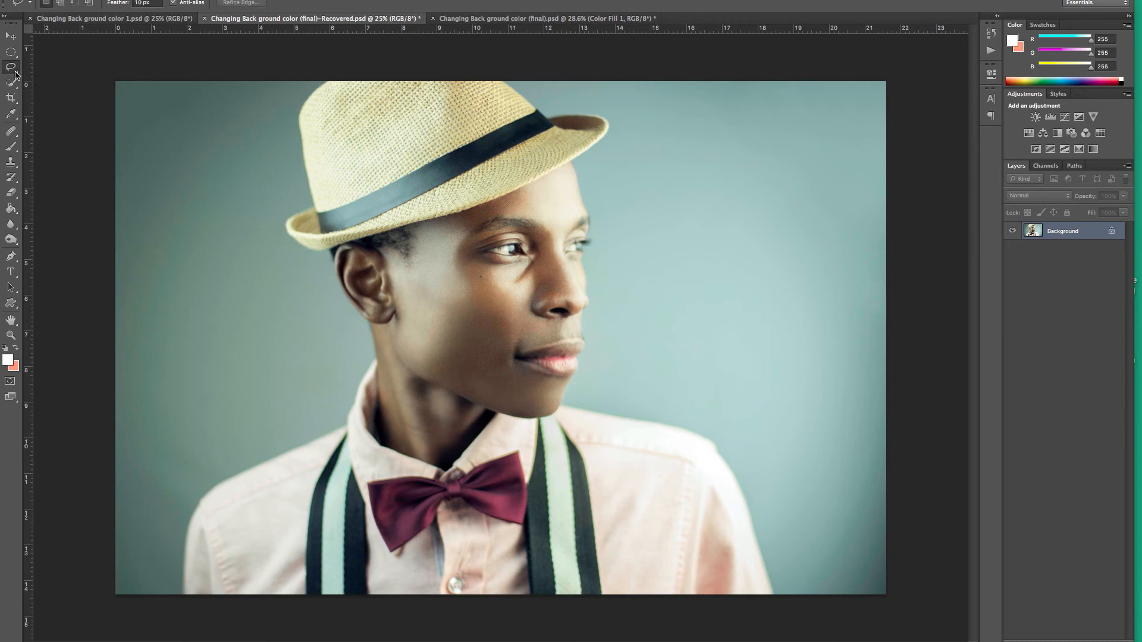
left_click(14, 70)
left_click(35, 87)
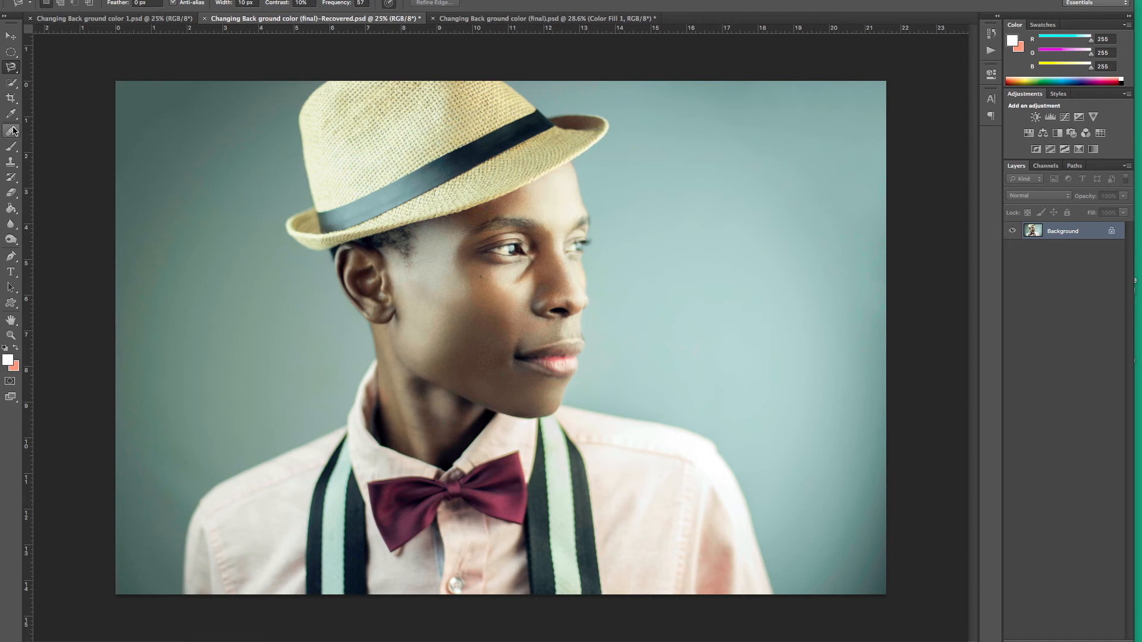
left_click(12, 257)
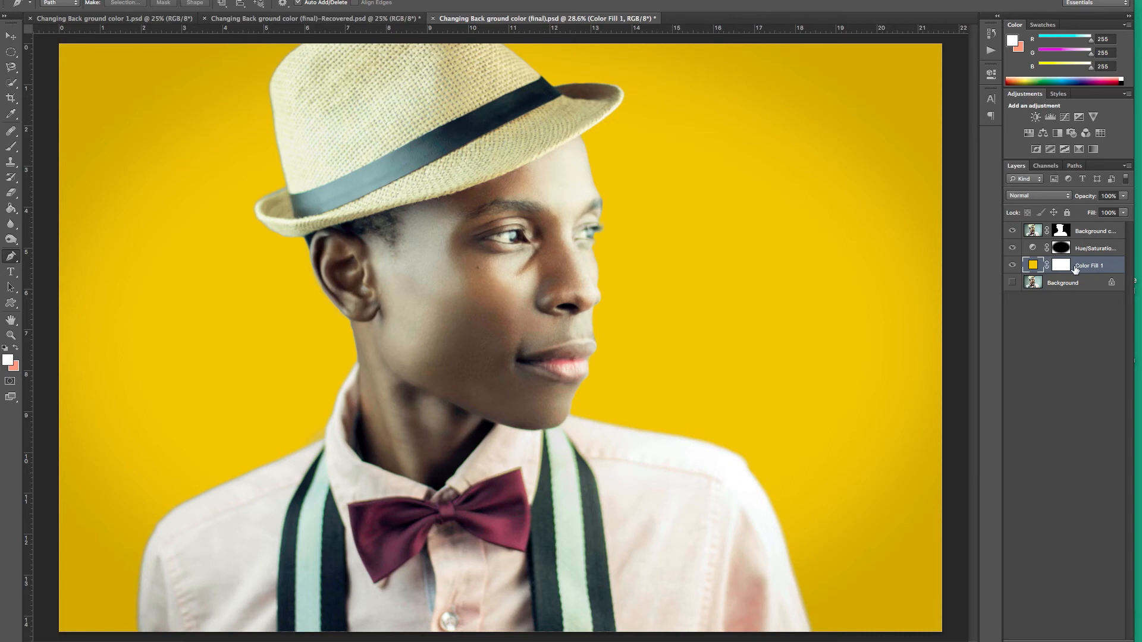
- Hide and restore Hue/Saturation and Color Fill 1 to examine the masked Background copy and each layer's effect
left_click(1012, 250)
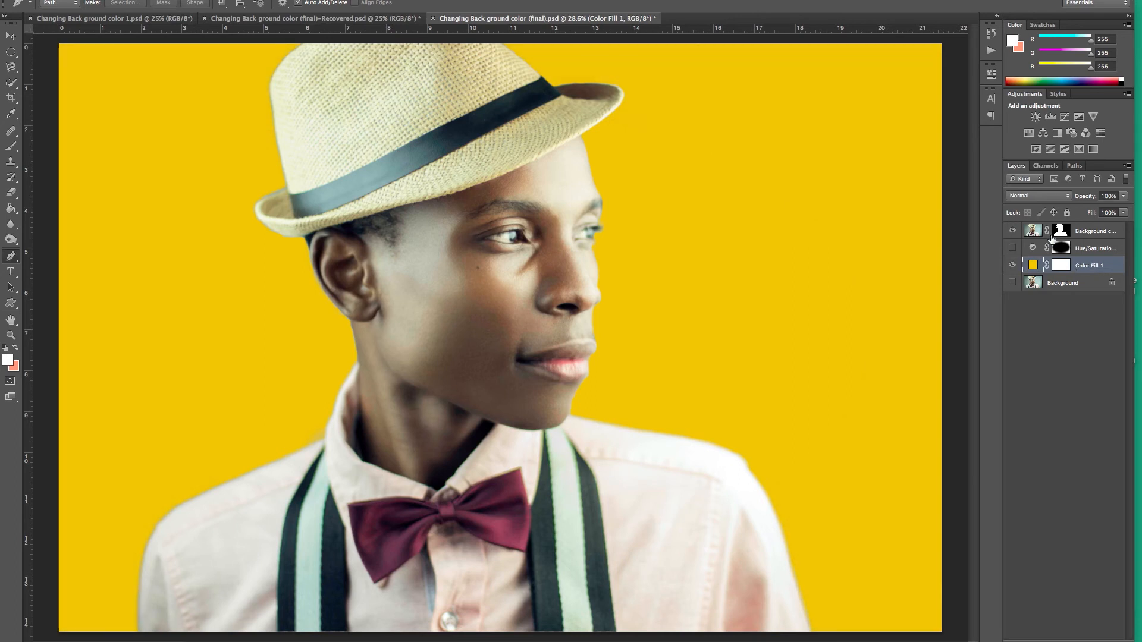
left_click(1060, 232)
left_click(1012, 266)
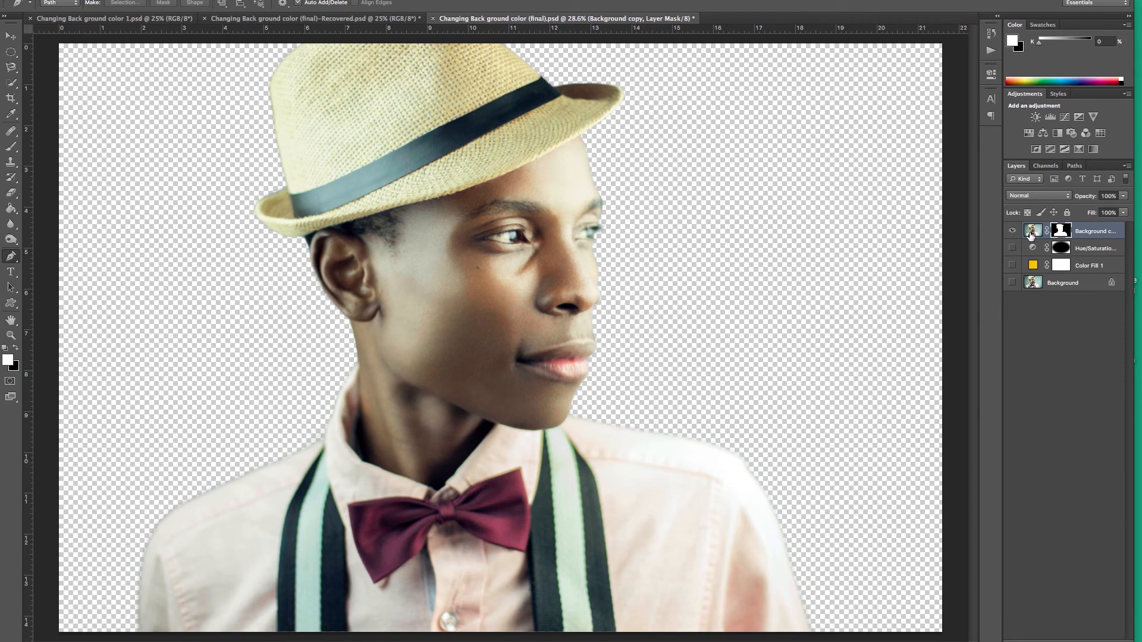
left_click(1012, 265)
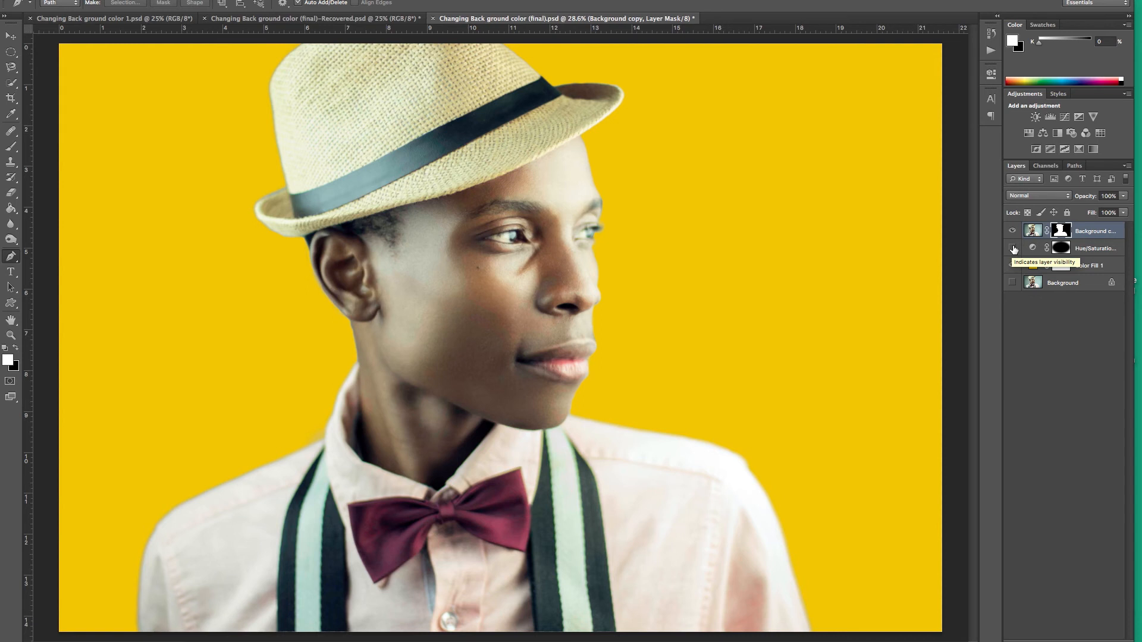
left_click(1013, 249)
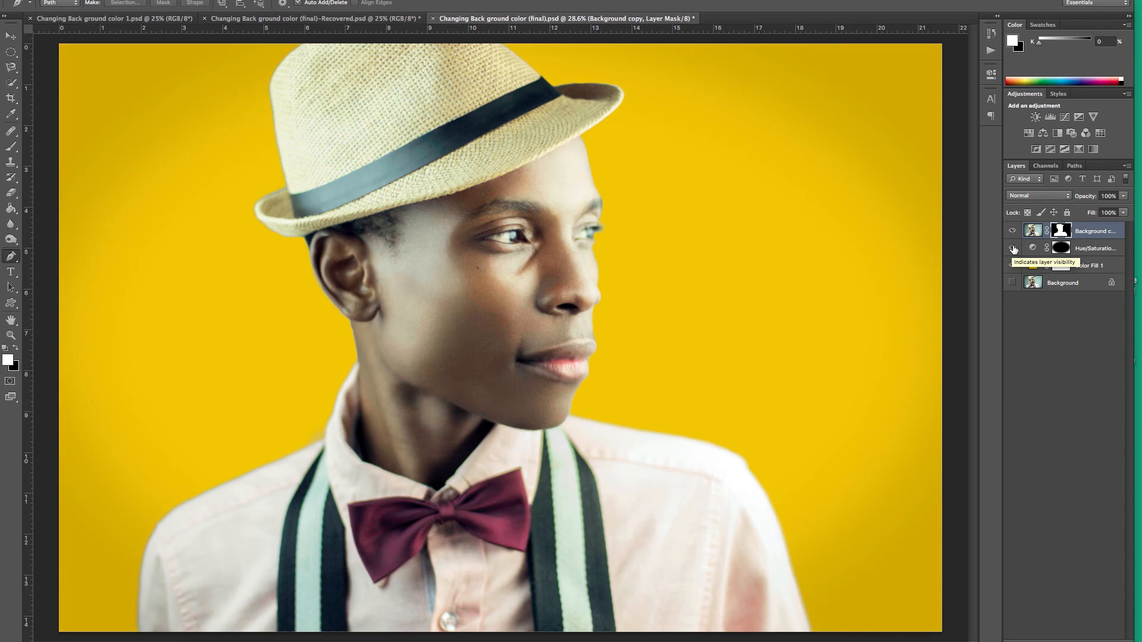